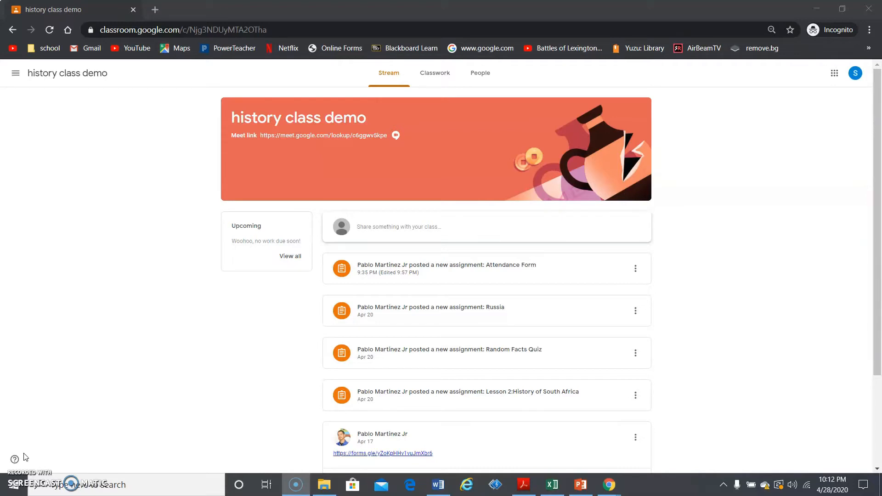
Open the history class demo's Classwork page to see the Attendance Form assignment
{"action": "left_click", "coordinate": [446, 70]}
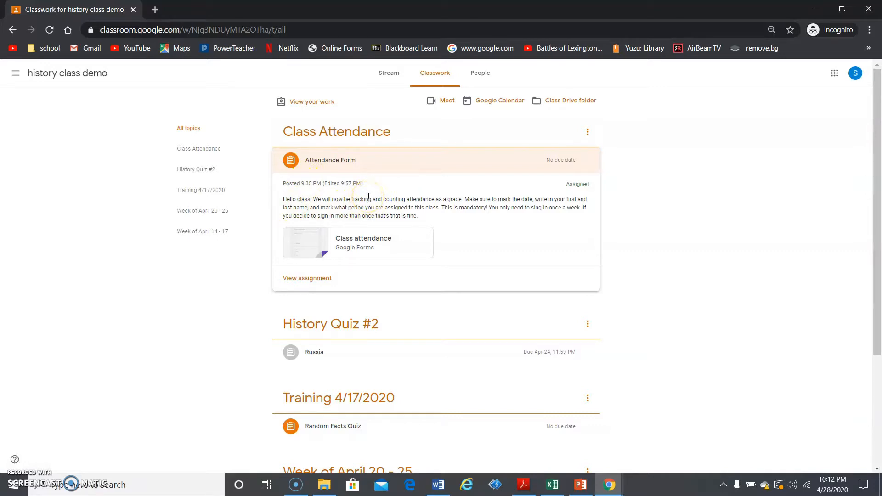
Fill in the Class attendance form with date 04/28/2020, the student's name and 1st period, and submit
{"action": "left_click", "coordinate": [344, 240]}
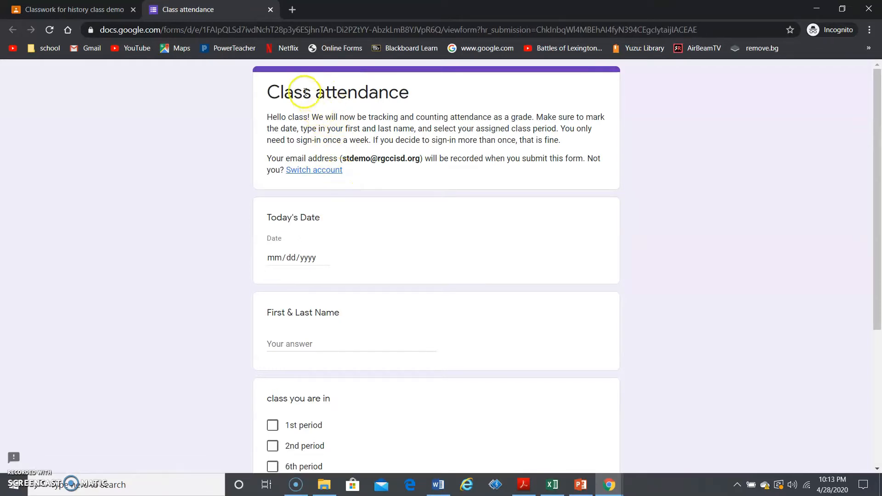
{"action": "left_click", "coordinate": [277, 258]}
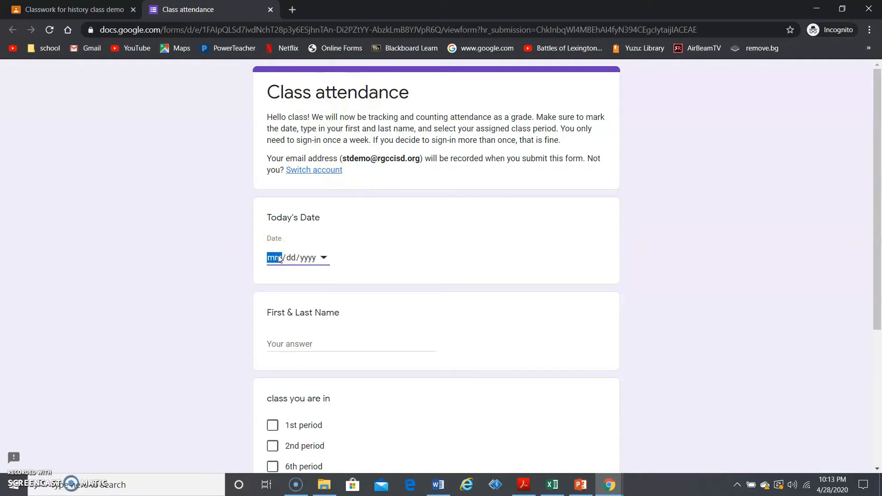
{"action": "type", "text": "0"}
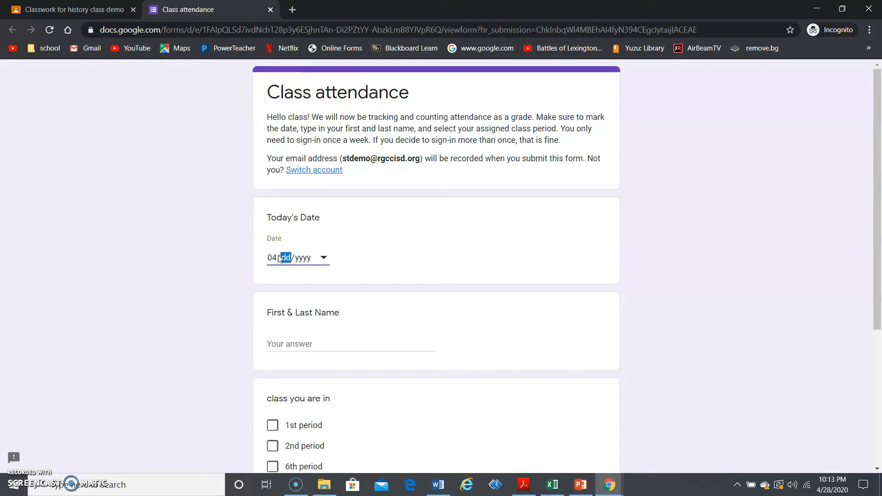
{"action": "type", "text": "4/28/2020"}
{"action": "left_click", "coordinate": [299, 342]}
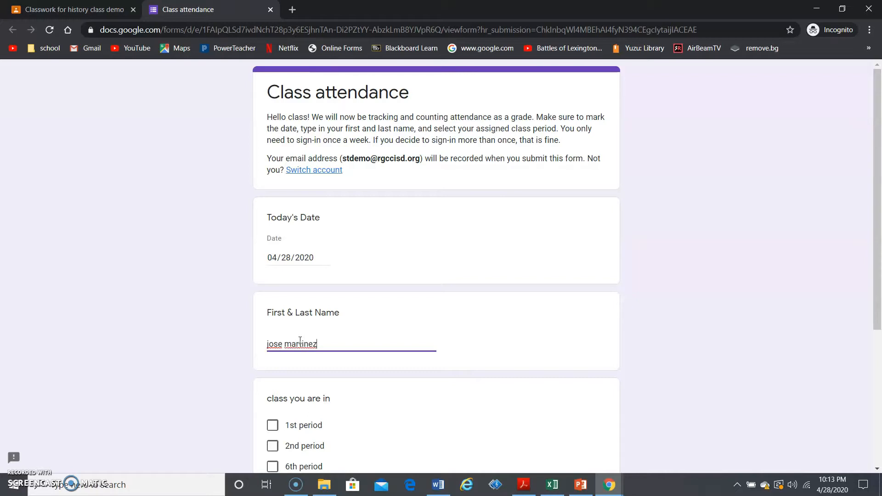
{"action": "left_click_drag", "start_coordinate": [878, 226], "coordinate": [878, 303]}
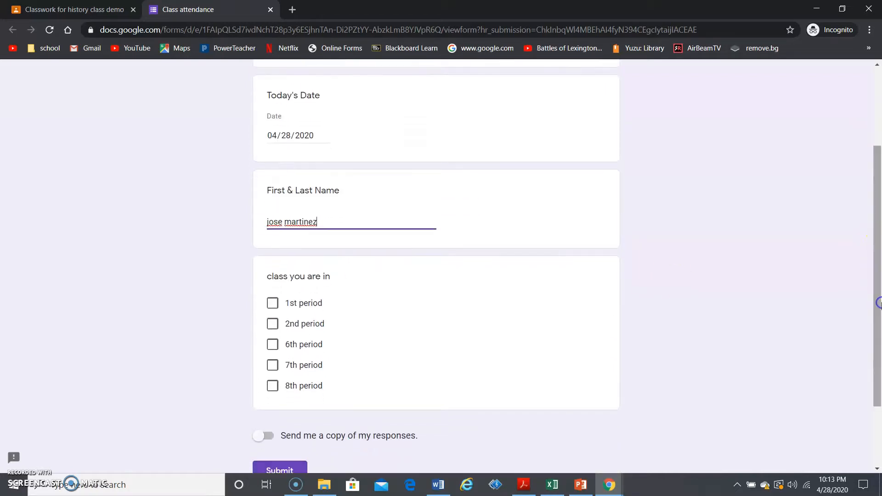
{"action": "left_click", "coordinate": [273, 305]}
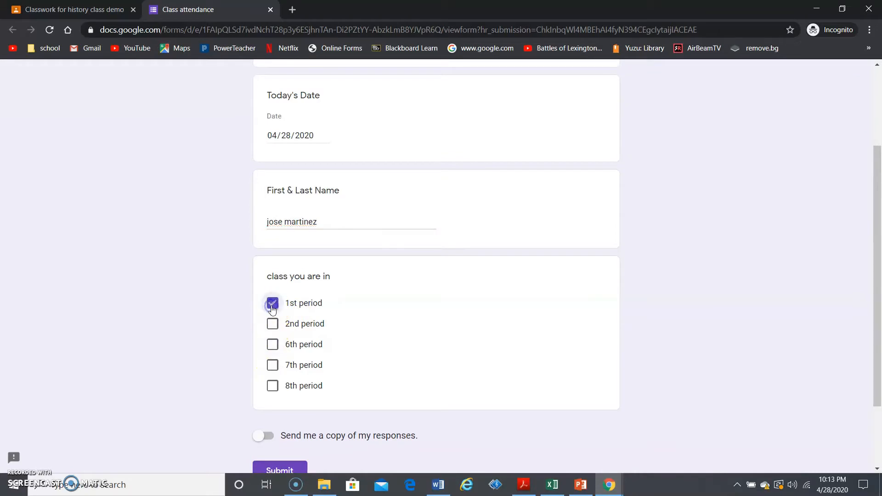
{"action": "left_click", "coordinate": [292, 469]}
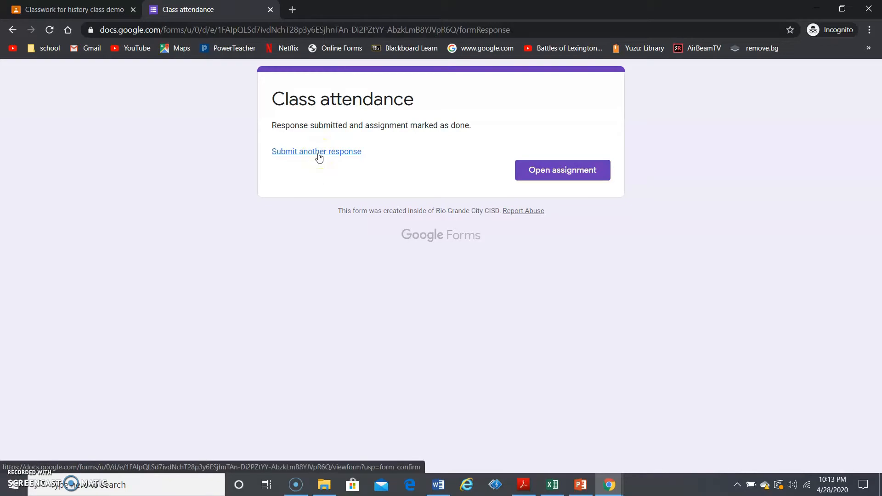
In the teacher's Grades view, give the student a 100/100 draft grade for Attendance Form
{"action": "left_click", "coordinate": [271, 10]}
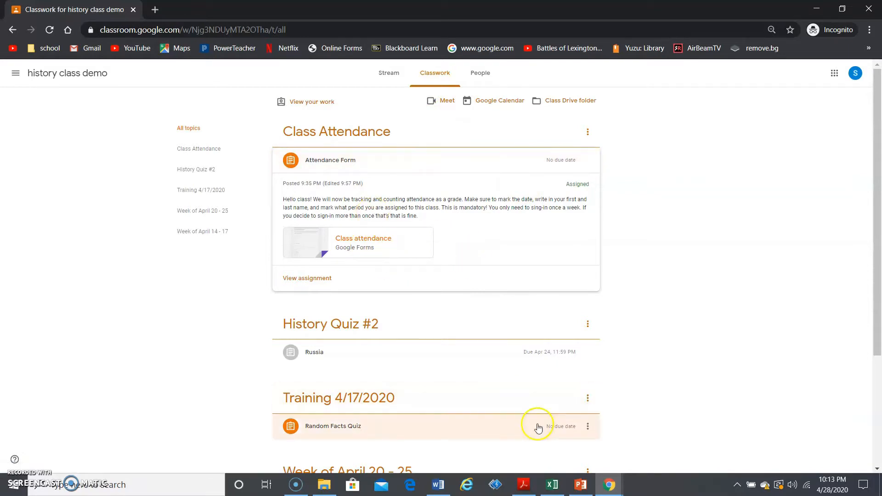
{"action": "mouse_move", "coordinate": [614, 491]}
{"action": "left_click", "coordinate": [568, 442]}
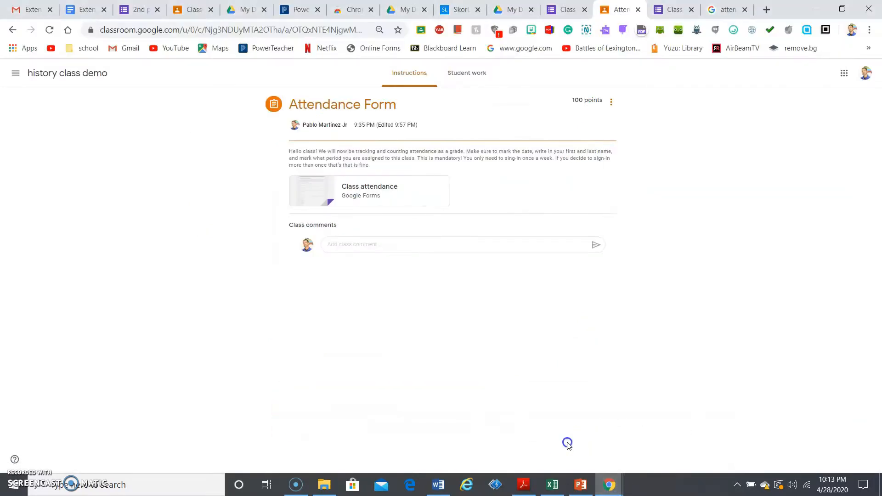
{"action": "left_click", "coordinate": [15, 73]}
{"action": "left_click", "coordinate": [67, 166]}
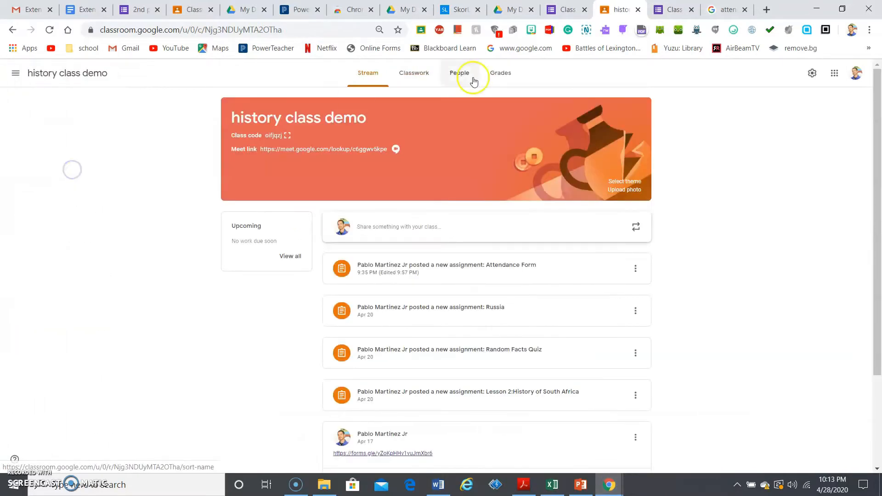
{"action": "left_click", "coordinate": [503, 76]}
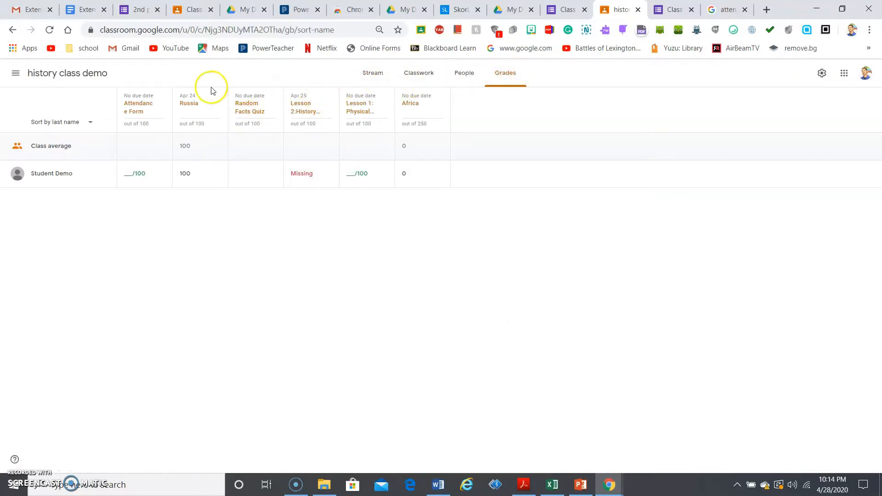
{"action": "left_click", "coordinate": [137, 169]}
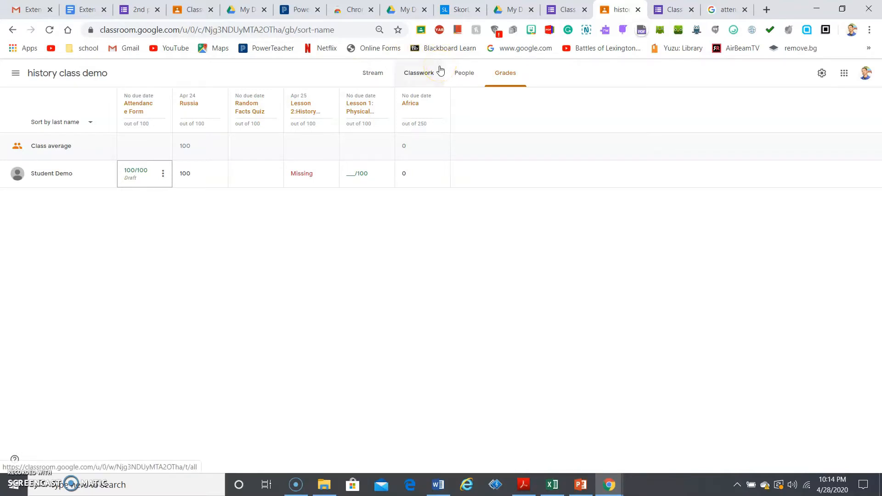
Reopen the Class attendance form attached to the Attendance Form assignment
{"action": "left_click", "coordinate": [440, 70]}
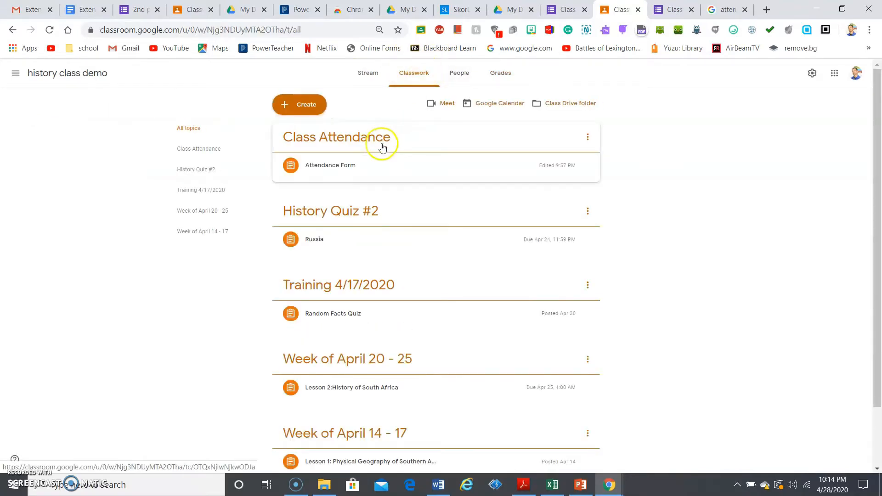
{"action": "left_click", "coordinate": [395, 164]}
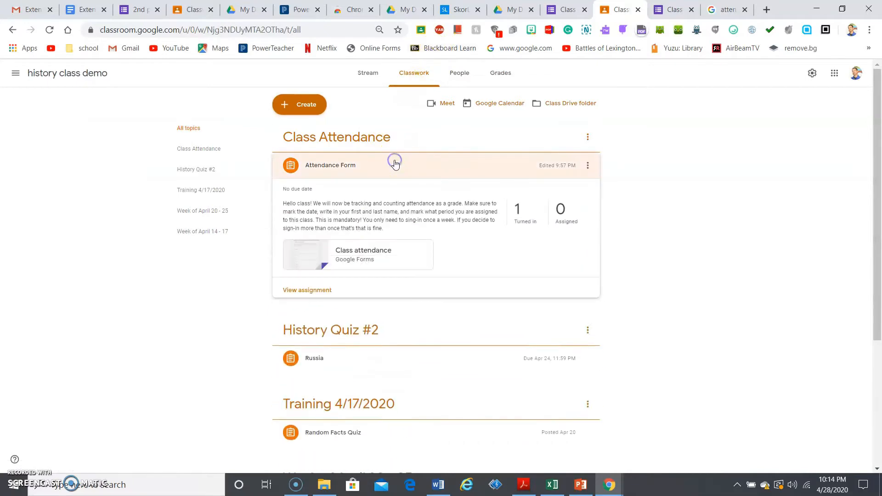
{"action": "left_click", "coordinate": [372, 252]}
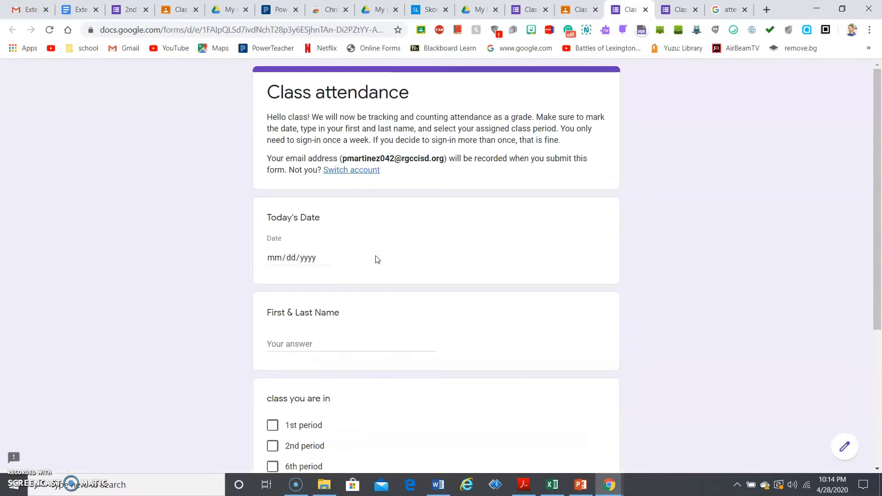
Review the Class attendance form's response summary: 3 responses, two 1st period, one 7th
{"action": "left_click", "coordinate": [840, 448]}
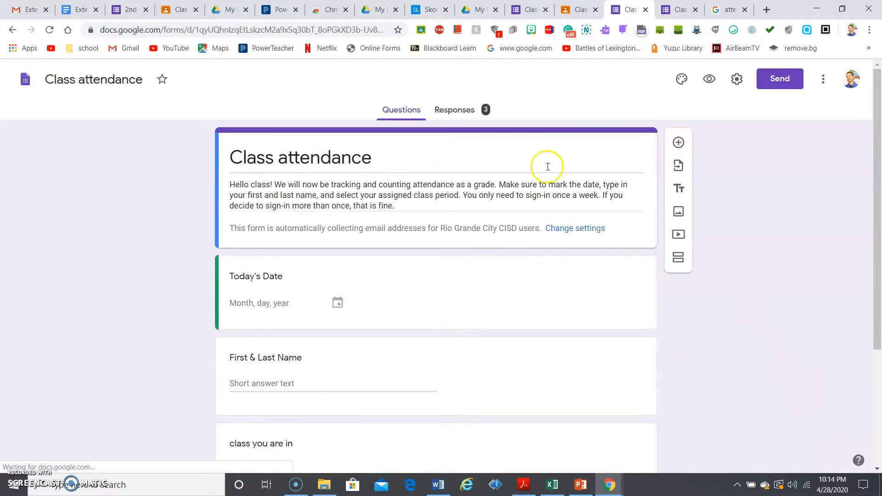
{"action": "left_click", "coordinate": [456, 113]}
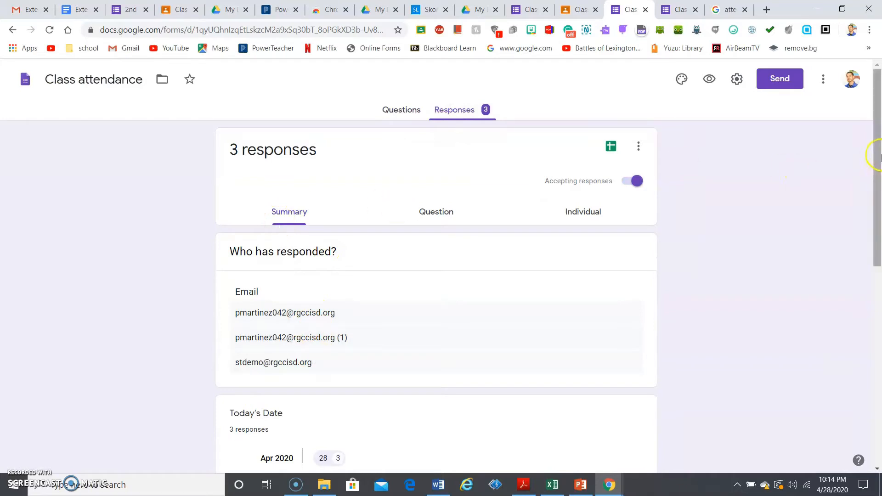
{"action": "scroll", "coordinate": [879, 166], "scroll_direction": "down", "scroll_amount": 1}
{"action": "left_click_drag", "start_coordinate": [879, 165], "coordinate": [879, 265]}
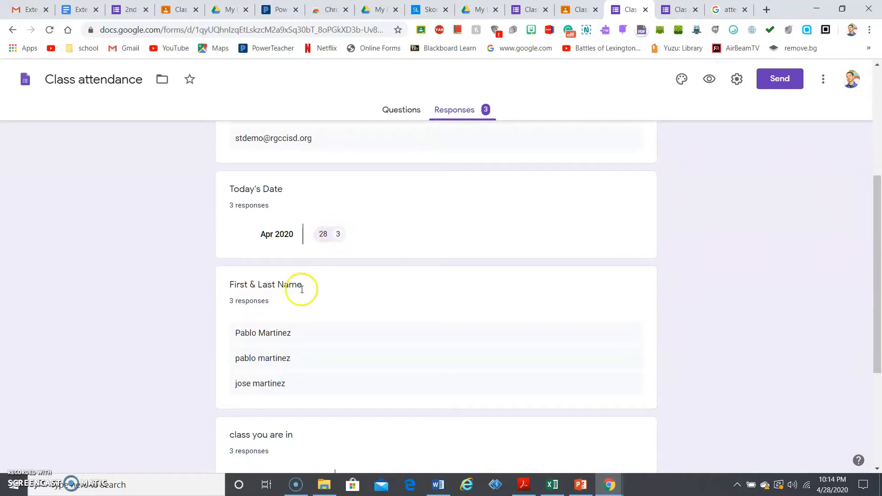
{"action": "left_click_drag", "start_coordinate": [880, 198], "coordinate": [880, 264]}
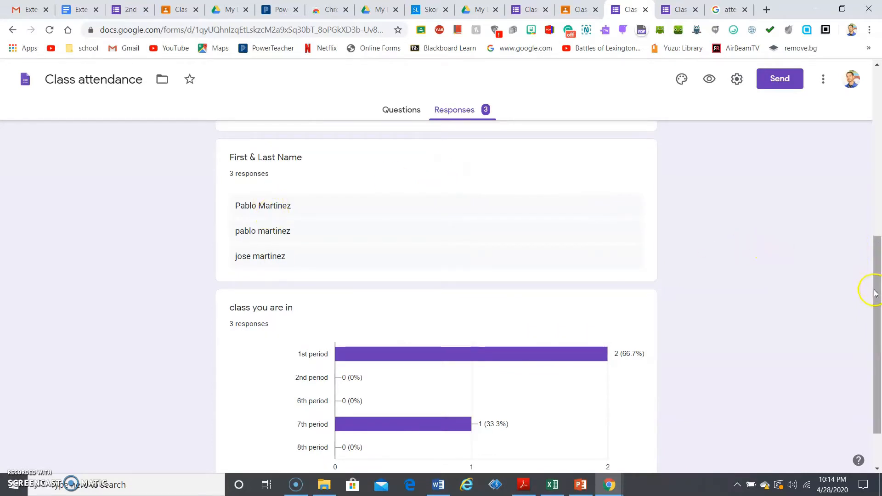
{"action": "left_click_drag", "start_coordinate": [875, 293], "coordinate": [875, 329]}
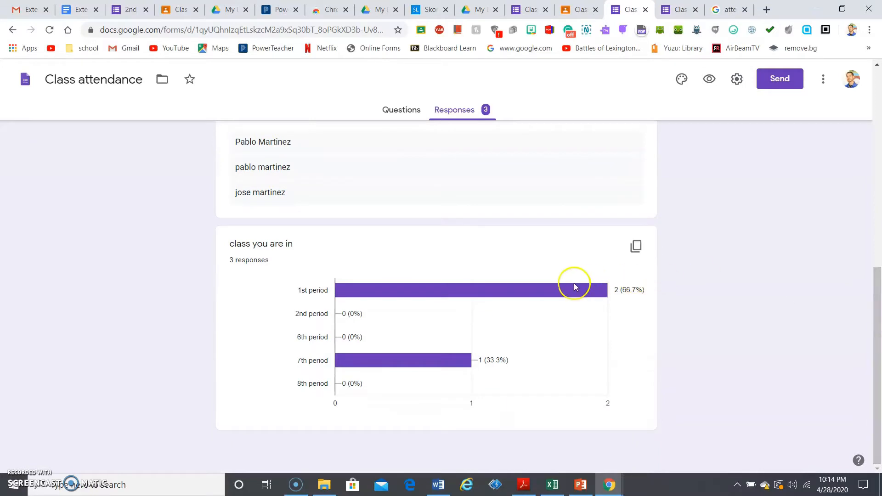
{"action": "mouse_move", "coordinate": [574, 296]}
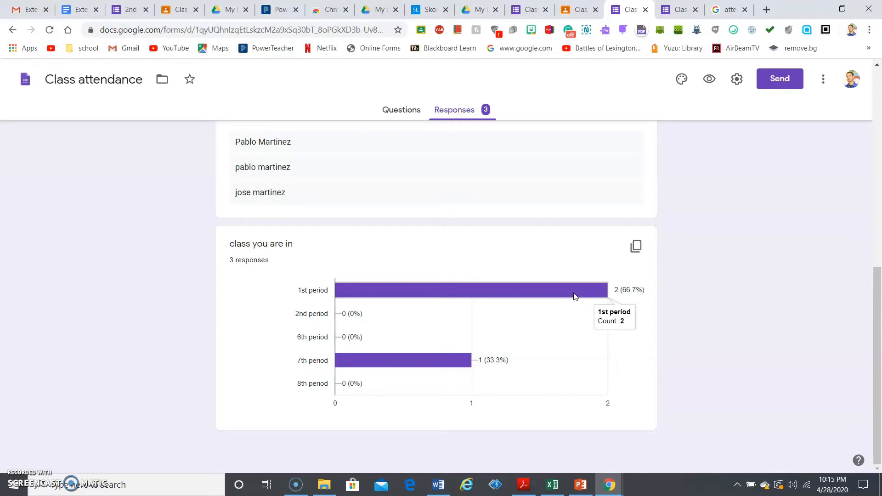
{"action": "left_click", "coordinate": [877, 153]}
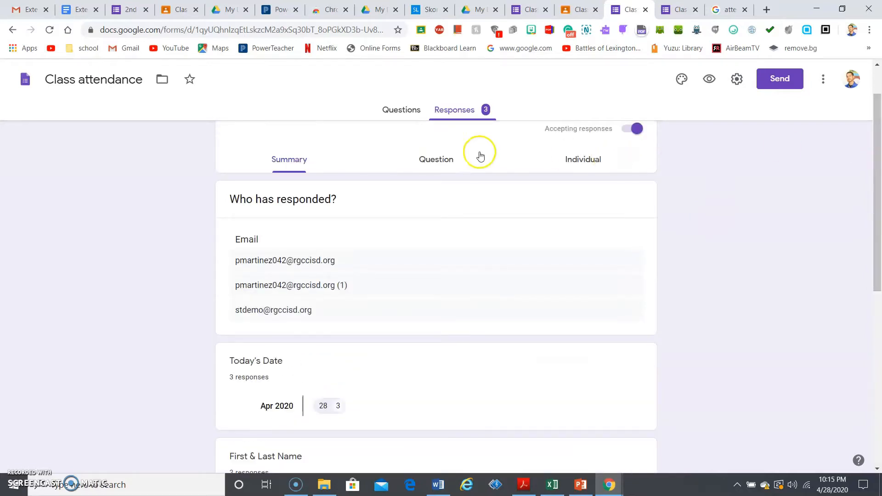
Browse the responses question by question, then view the first of 3 individual responses
{"action": "left_click", "coordinate": [444, 158]}
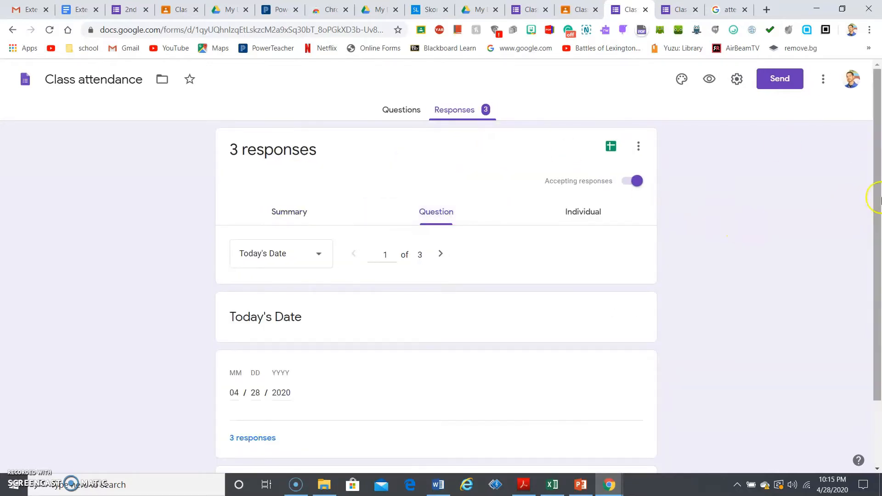
{"action": "left_click_drag", "start_coordinate": [876, 199], "coordinate": [879, 271]}
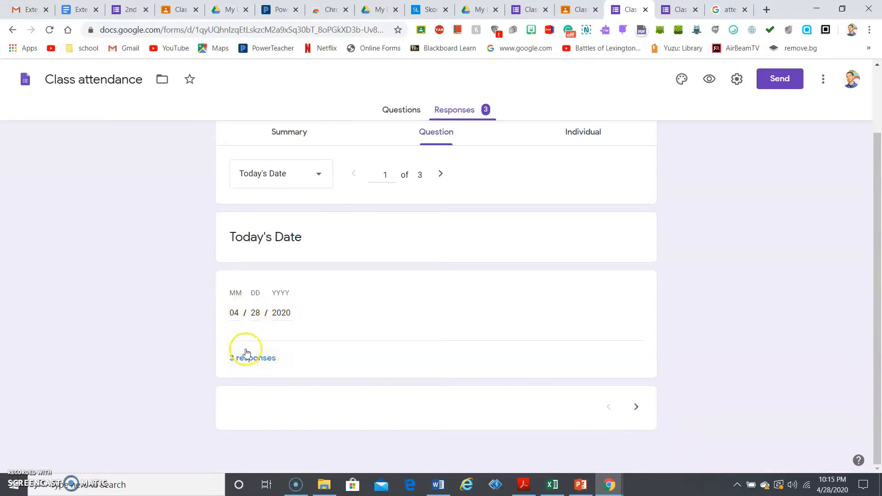
{"action": "left_click", "coordinate": [267, 359]}
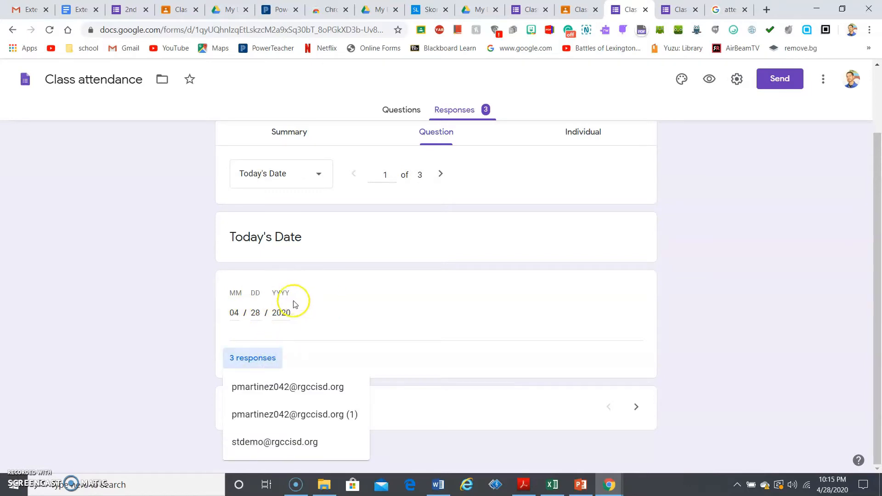
{"action": "left_click", "coordinate": [635, 413]}
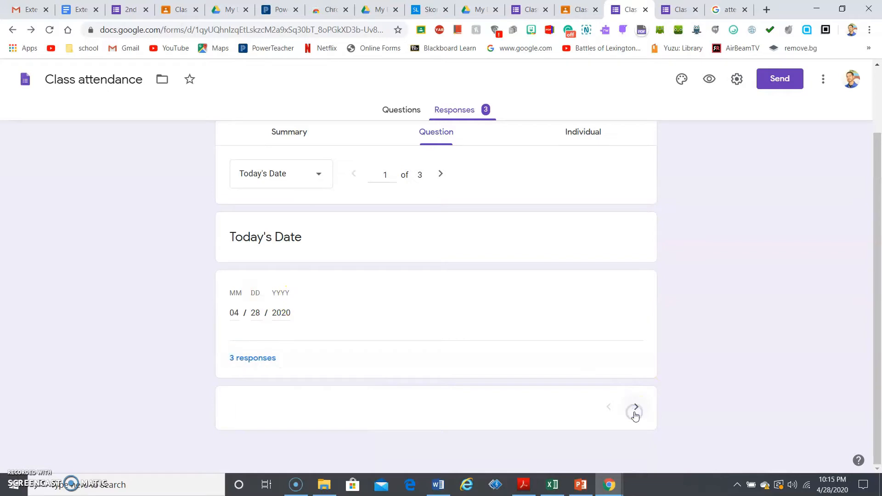
{"action": "left_click", "coordinate": [635, 409]}
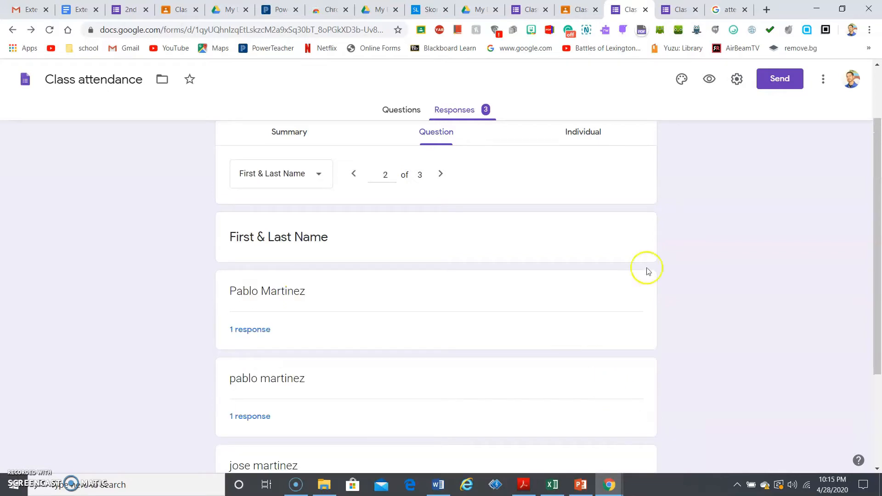
{"action": "left_click_drag", "start_coordinate": [879, 192], "coordinate": [836, 173]}
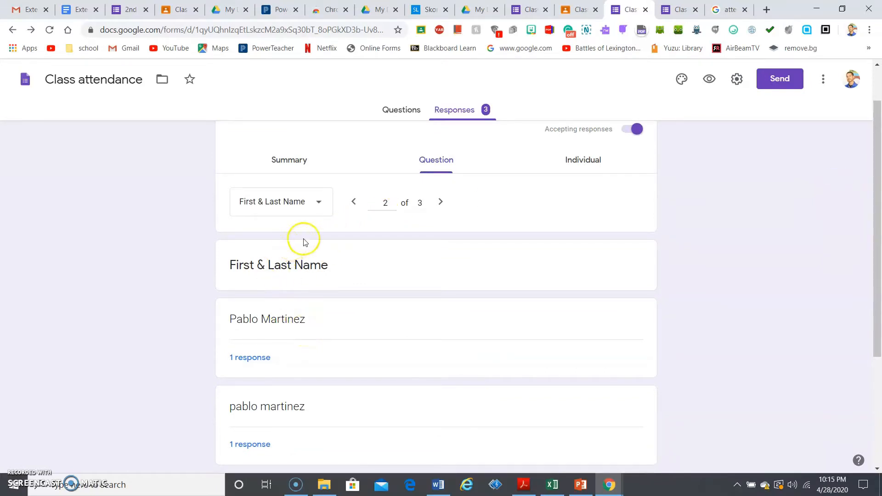
{"action": "left_click", "coordinate": [302, 204]}
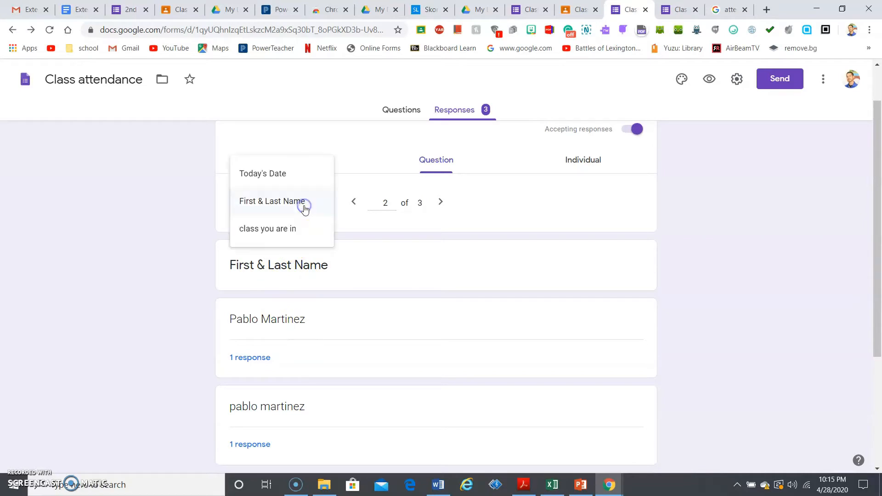
{"action": "left_click", "coordinate": [532, 186]}
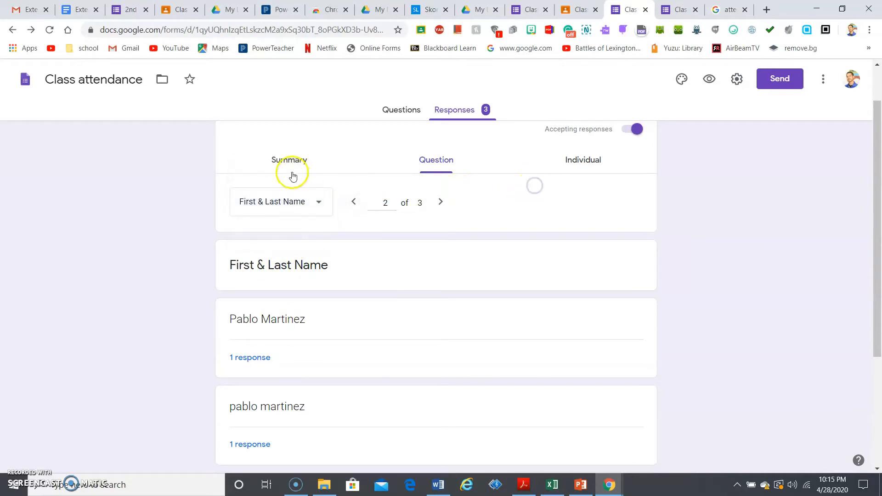
{"action": "left_click", "coordinate": [571, 166]}
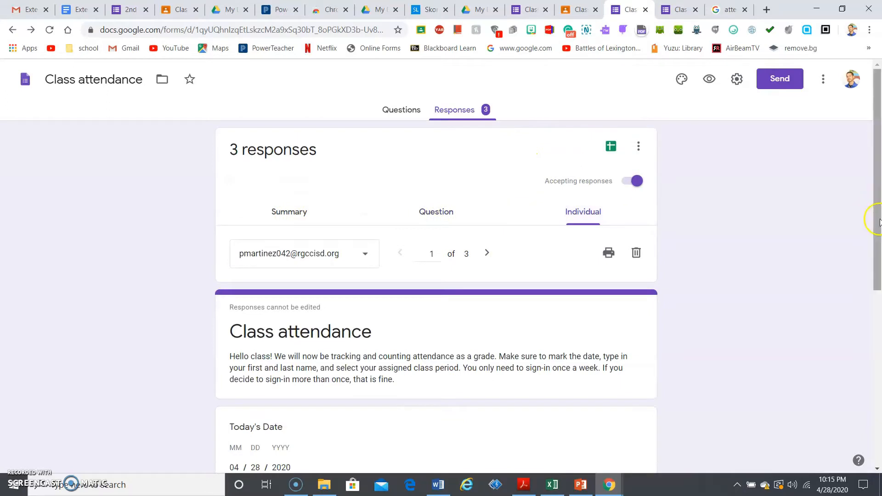
Review the second and third individual responses, reading each respondent's date, name and period
{"action": "left_click", "coordinate": [351, 257]}
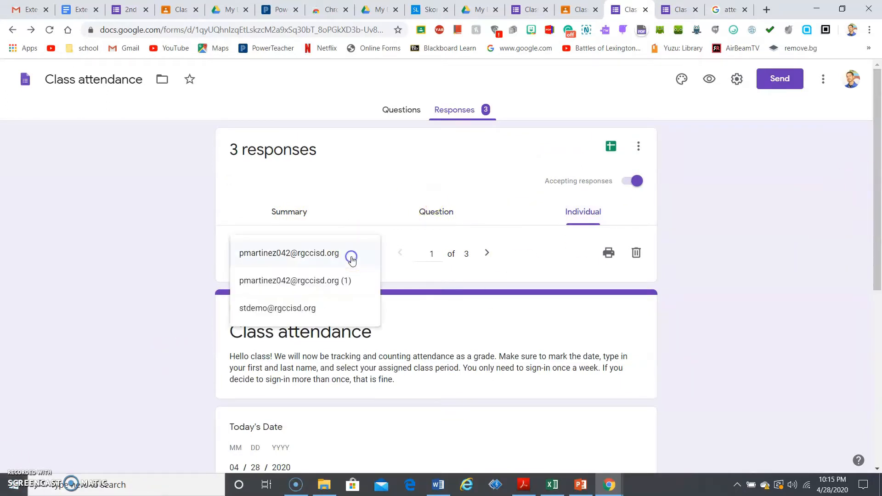
{"action": "left_click", "coordinate": [299, 281]}
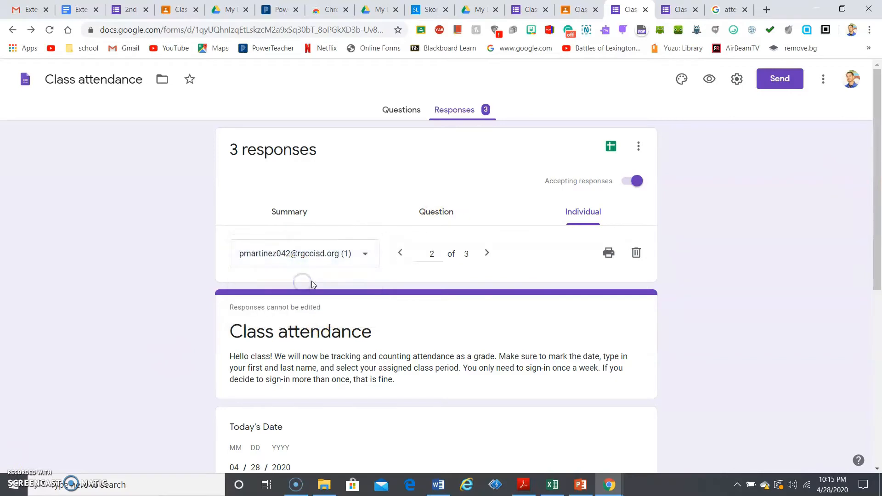
{"action": "left_click_drag", "start_coordinate": [879, 230], "coordinate": [869, 363]}
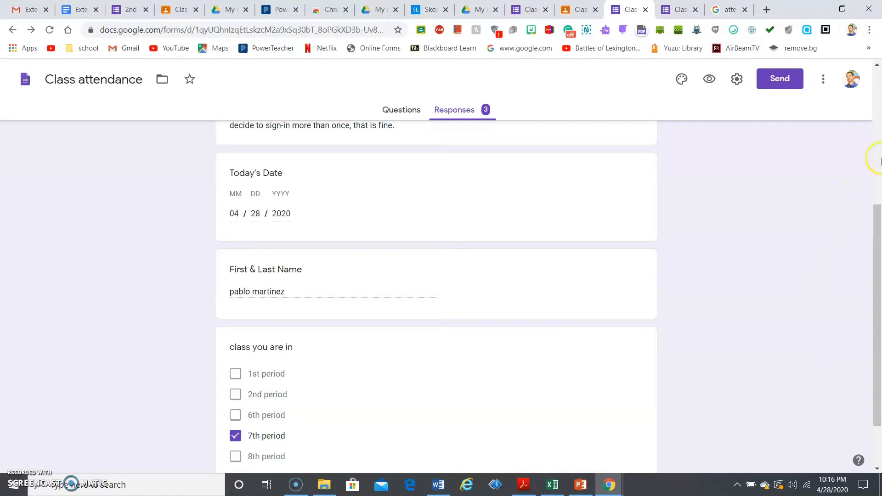
{"action": "left_click", "coordinate": [877, 159]}
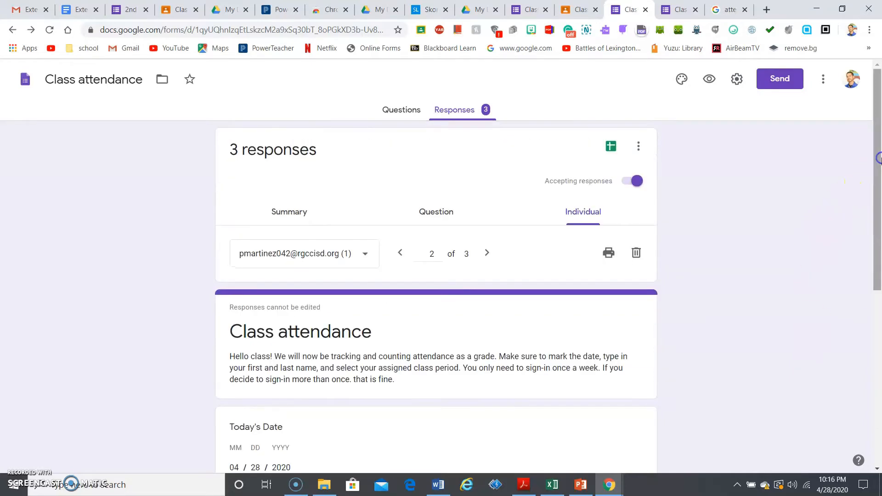
{"action": "left_click", "coordinate": [301, 256]}
{"action": "left_click", "coordinate": [298, 285]}
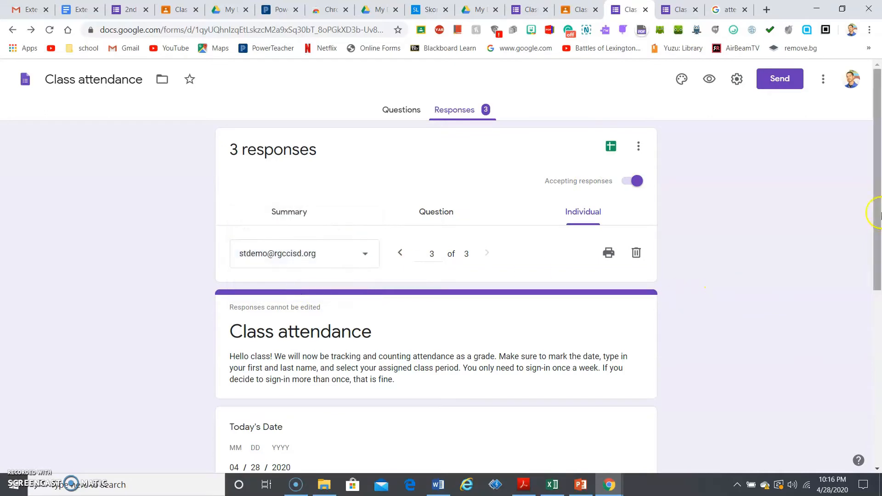
{"action": "left_click_drag", "start_coordinate": [878, 206], "coordinate": [878, 321]}
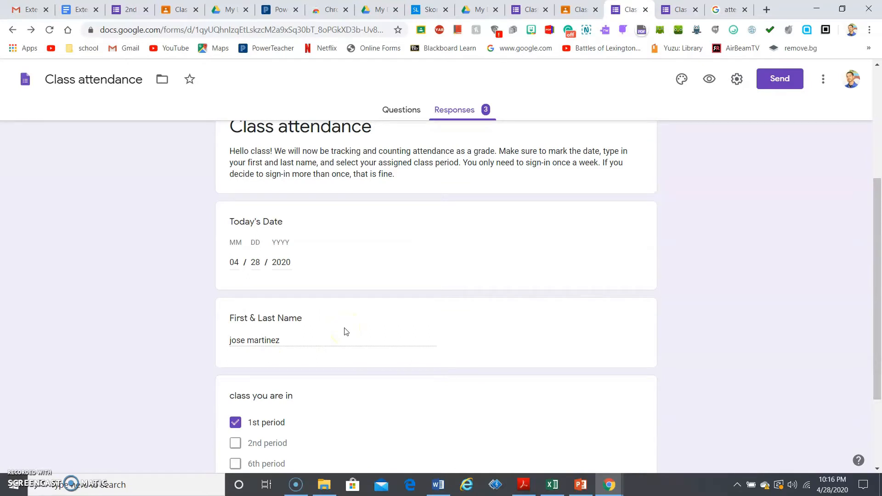
{"action": "left_click", "coordinate": [301, 340]}
{"action": "left_click_drag", "start_coordinate": [302, 343], "coordinate": [369, 325]}
Add a topic named 'Class Attendance week 1' to the history class demo Classwork page
{"action": "left_click", "coordinate": [578, 10]}
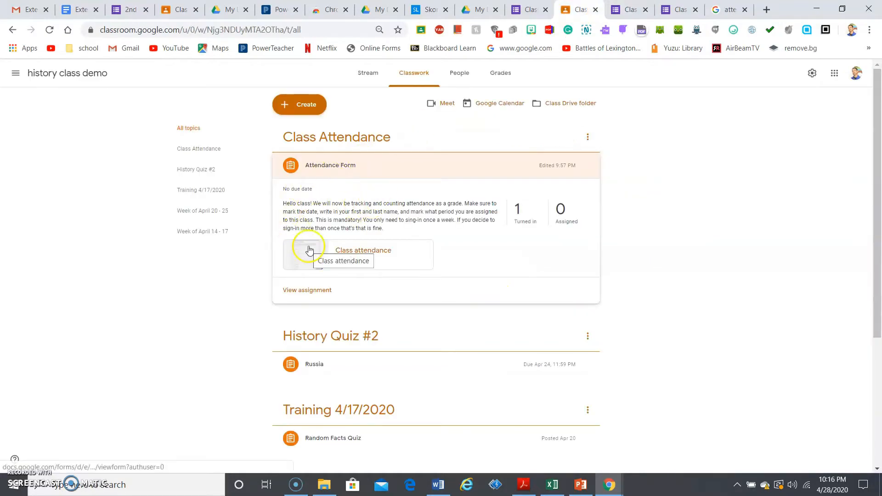
{"action": "left_click", "coordinate": [316, 112]}
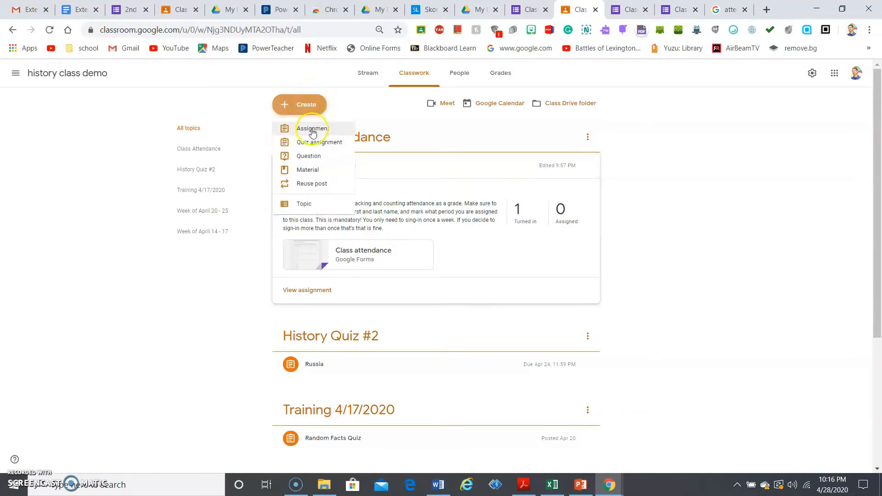
{"action": "left_click", "coordinate": [312, 130]}
{"action": "left_click", "coordinate": [359, 183]}
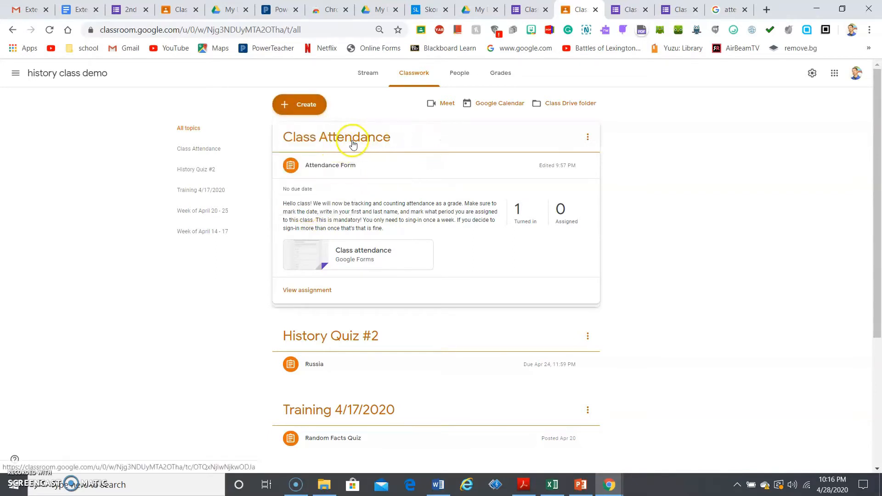
{"action": "left_click", "coordinate": [296, 103]}
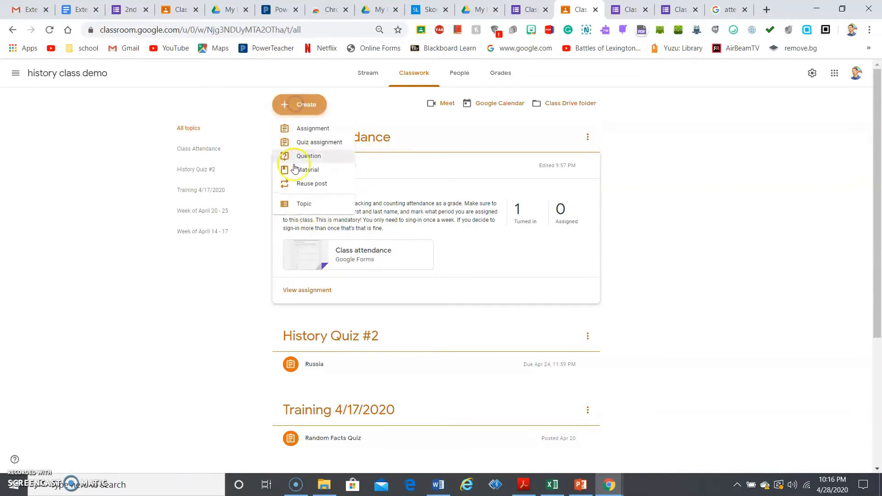
{"action": "left_click", "coordinate": [312, 203]}
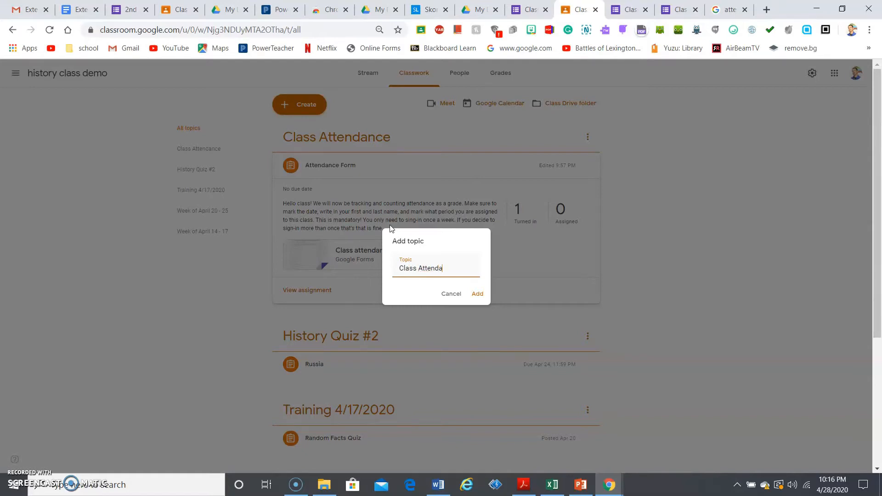
{"action": "type", "text": "e"}
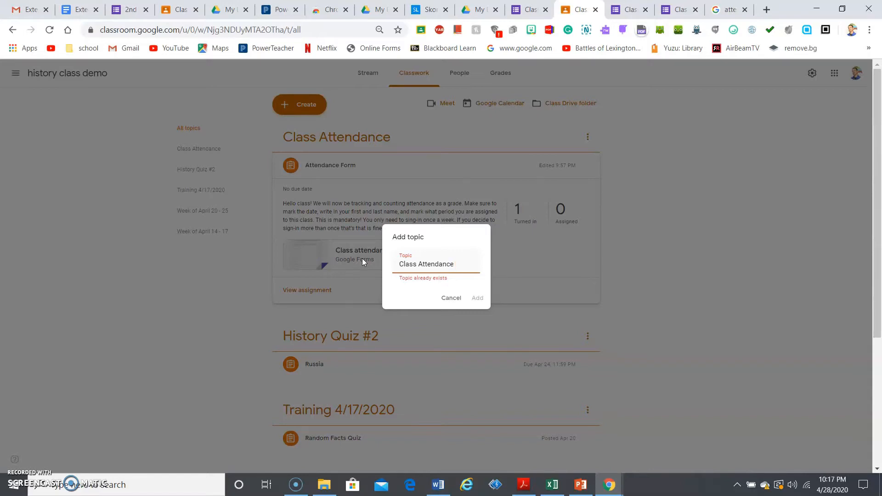
{"action": "type", "text": "wee"}
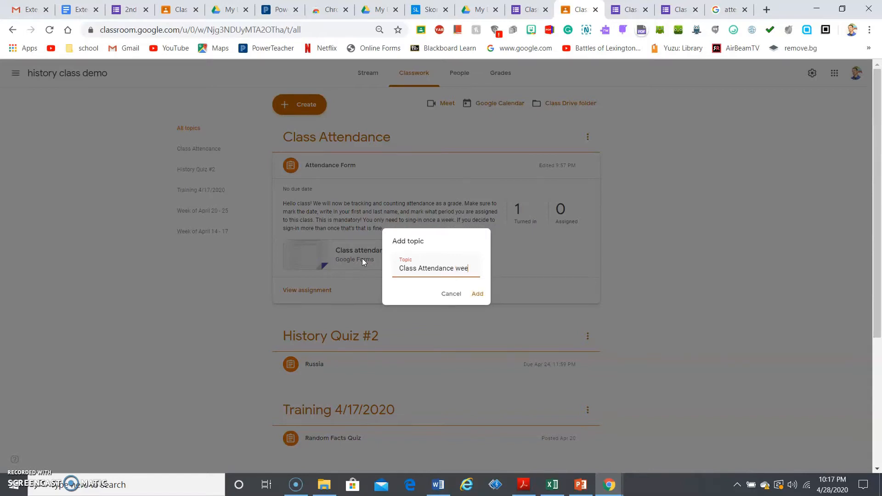
{"action": "type", "text": "k 1"}
{"action": "left_click", "coordinate": [479, 297]}
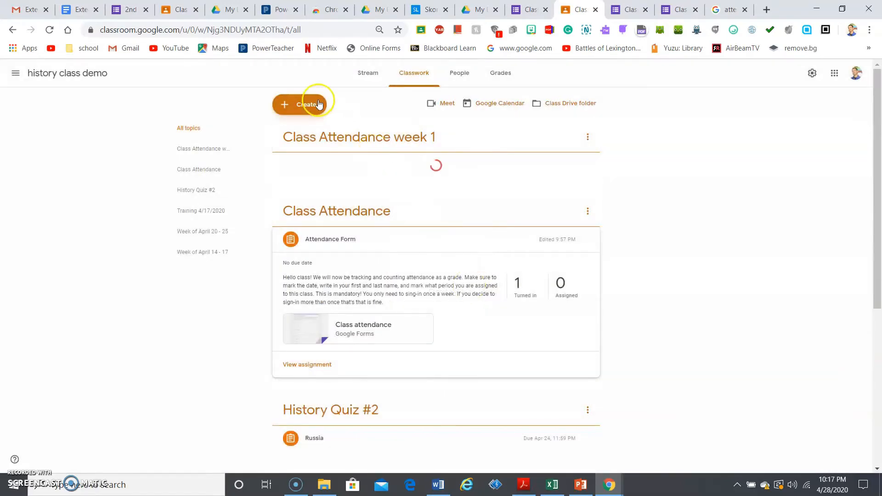
Start a new assignment titled 'Attendance form', worth 100 points with no due date
{"action": "left_click", "coordinate": [307, 104]}
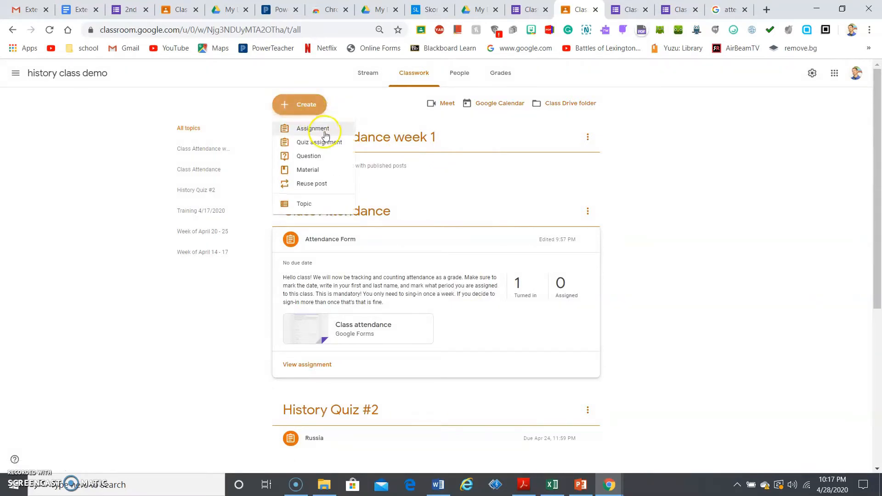
{"action": "left_click", "coordinate": [320, 127]}
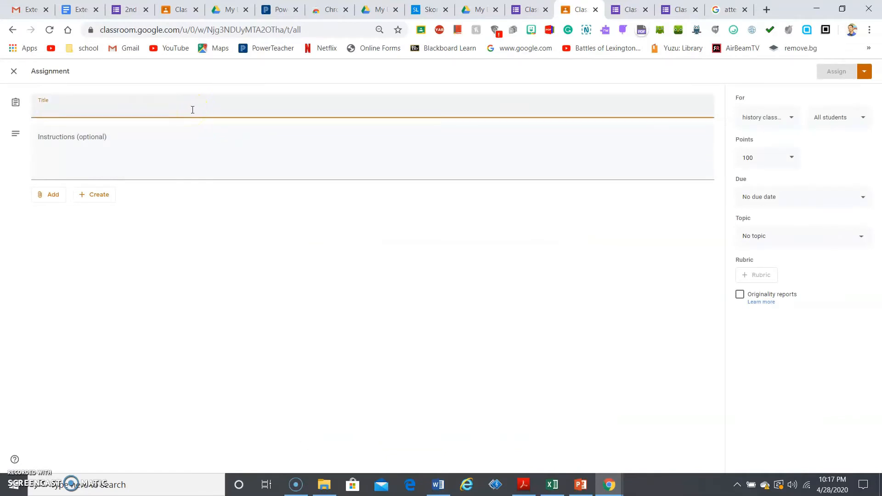
{"action": "type", "text": "A"}
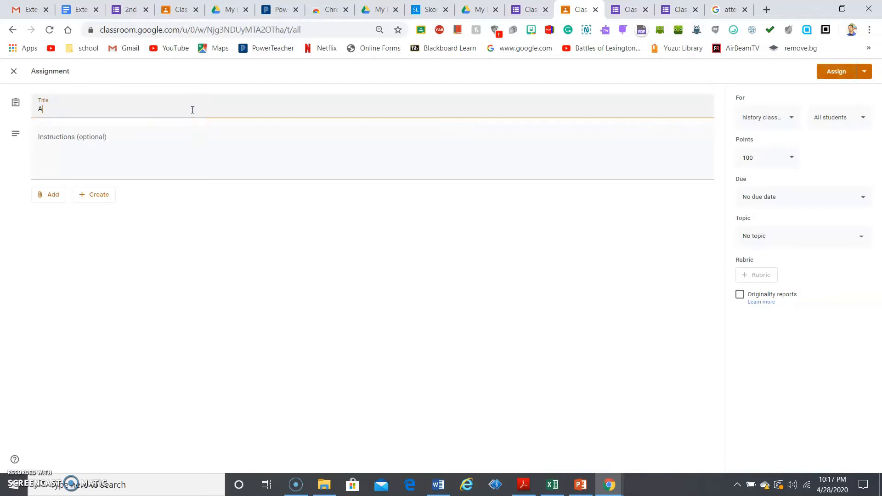
{"action": "type", "text": "ttendance form"}
{"action": "left_click", "coordinate": [187, 133]}
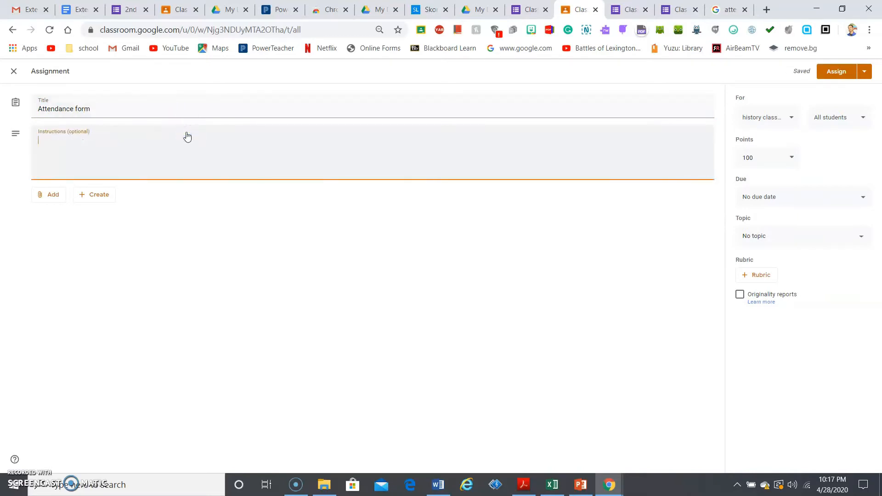
{"action": "left_click", "coordinate": [532, 7]}
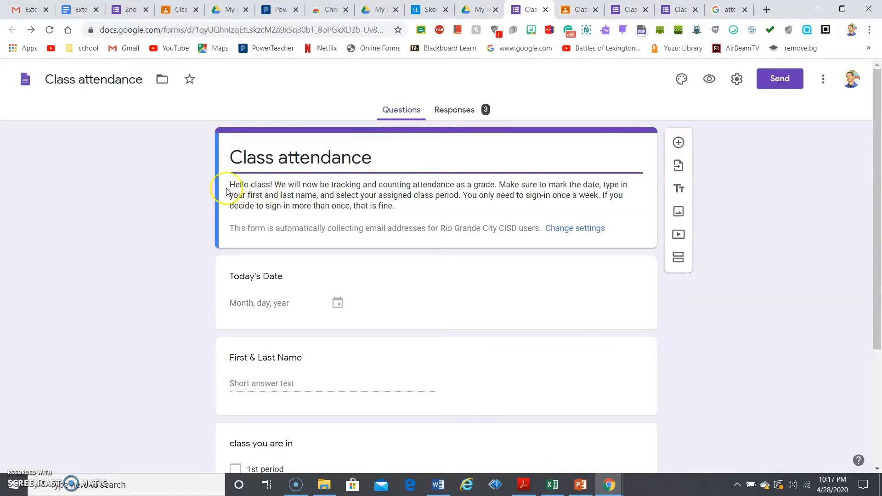
{"action": "left_click", "coordinate": [588, 10]}
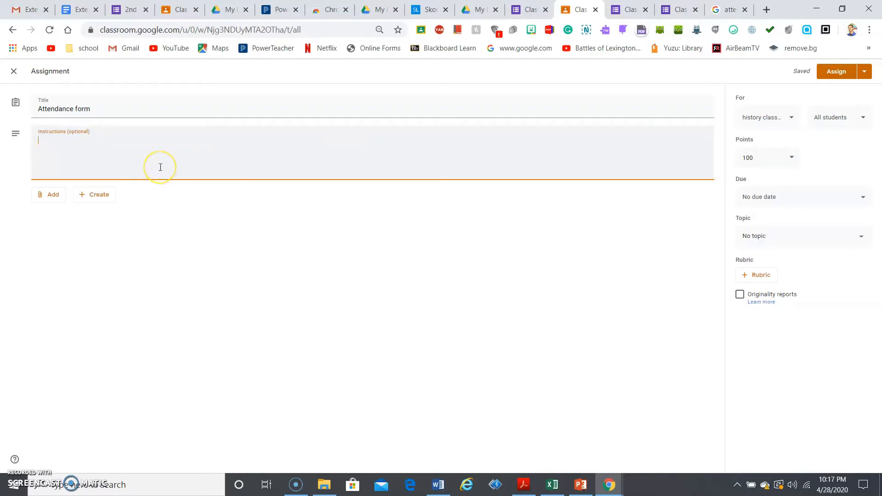
{"action": "left_click", "coordinate": [81, 196]}
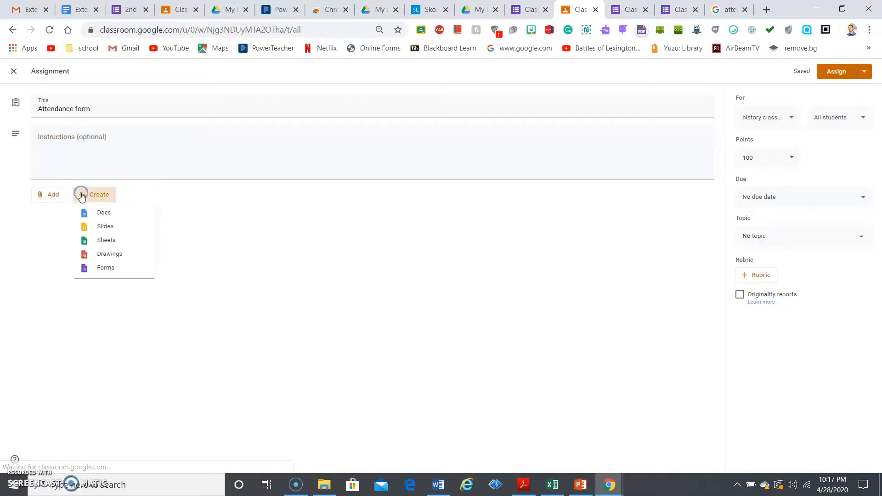
Attach a brand new Google Form and title it 'attendance'
{"action": "left_click", "coordinate": [117, 272]}
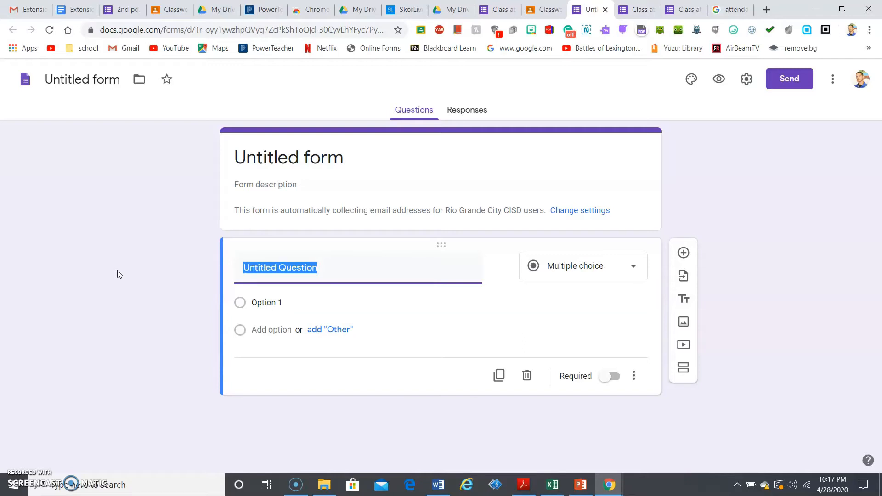
{"action": "left_click", "coordinate": [330, 158]}
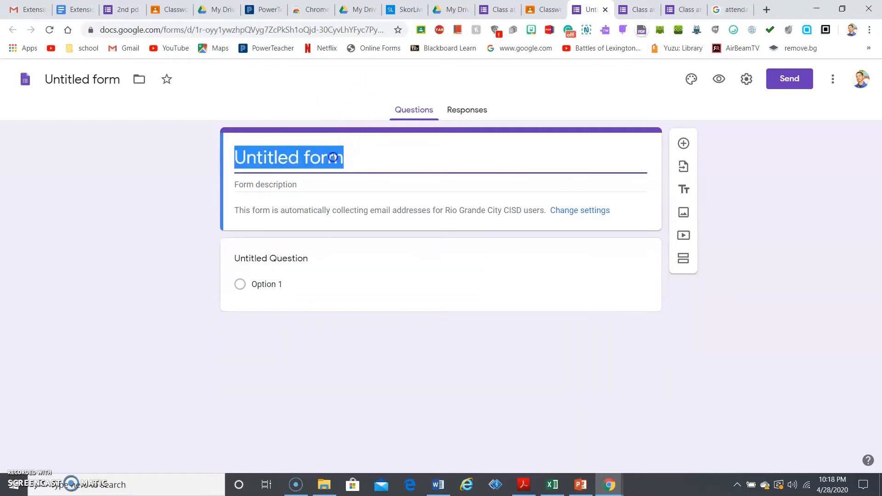
{"action": "type", "text": "atte"}
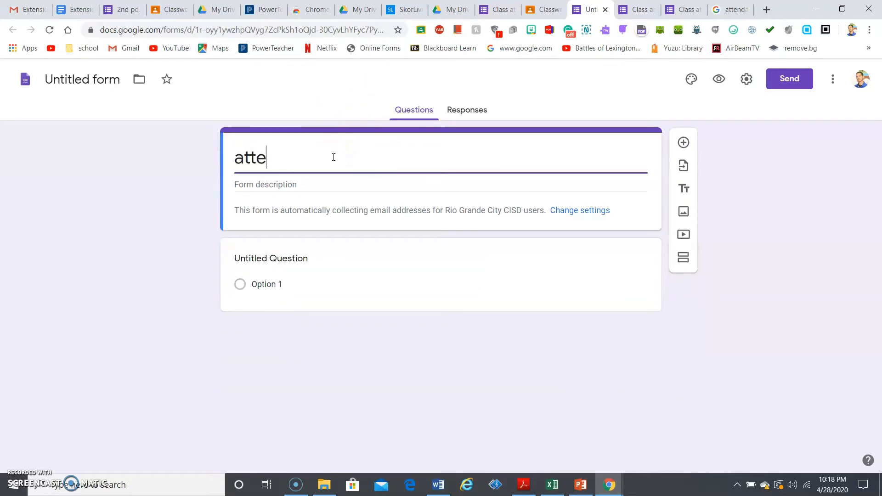
{"action": "type", "text": "ndance"}
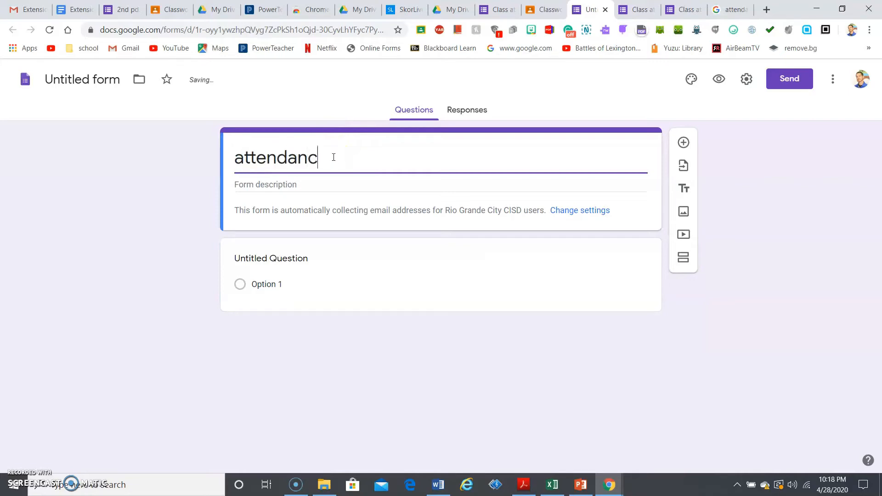
{"action": "left_click", "coordinate": [296, 258]}
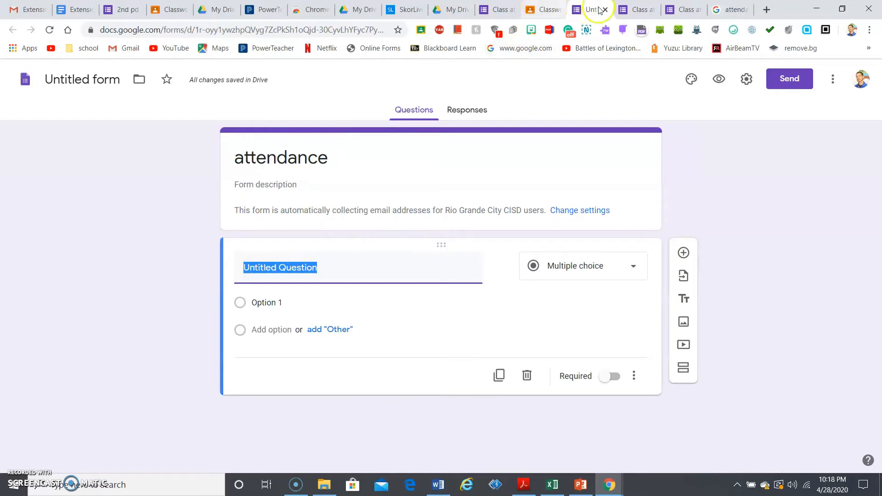
Make the new form's first question a Date question
{"action": "left_click", "coordinate": [639, 9]}
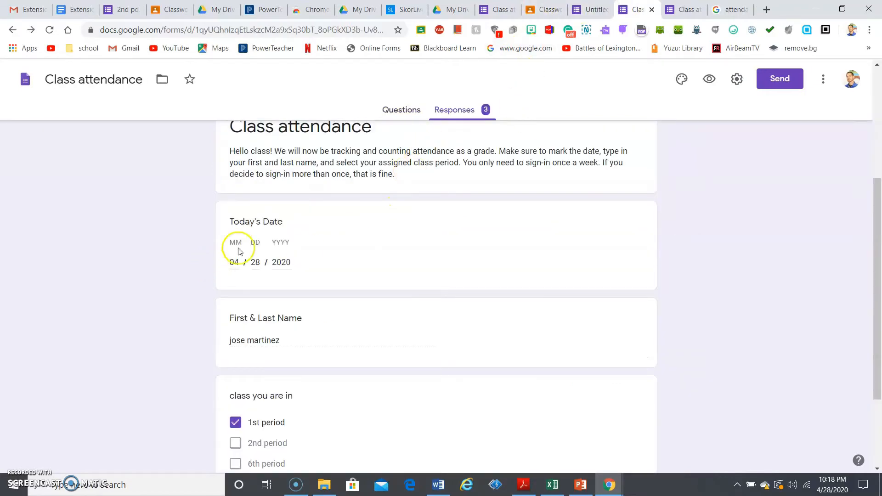
{"action": "left_click", "coordinate": [589, 10]}
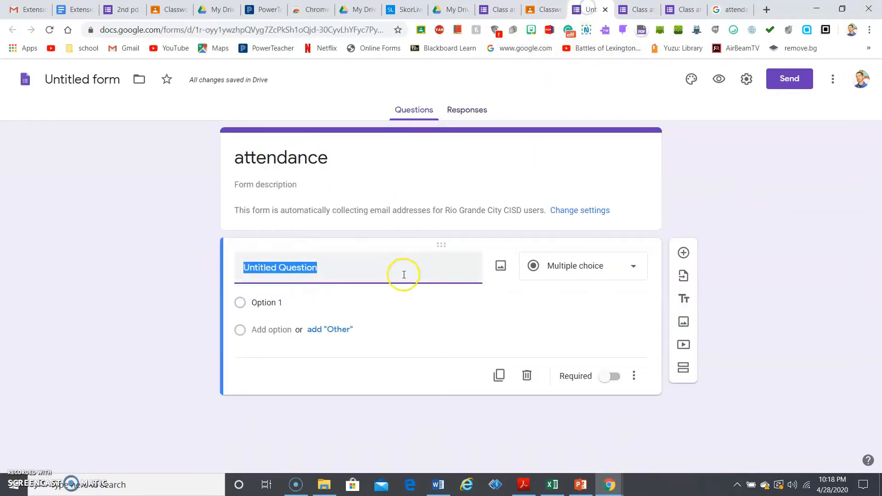
{"action": "left_click", "coordinate": [580, 265]}
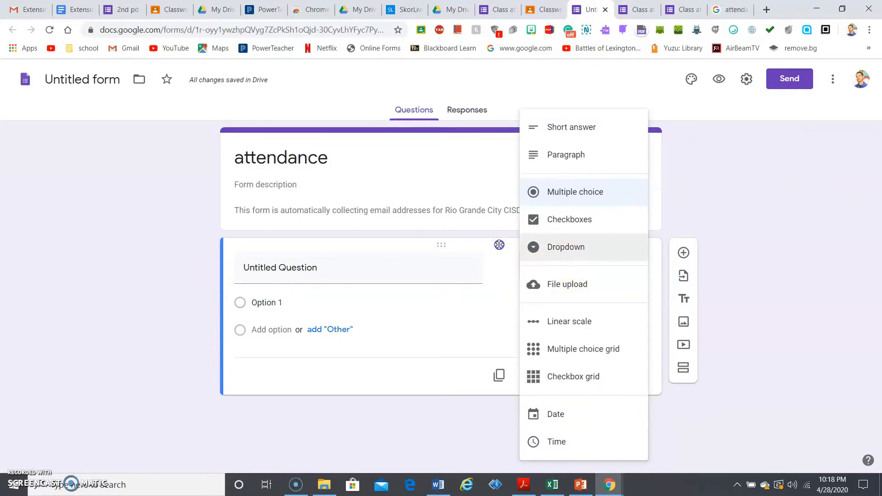
{"action": "left_click", "coordinate": [849, 209]}
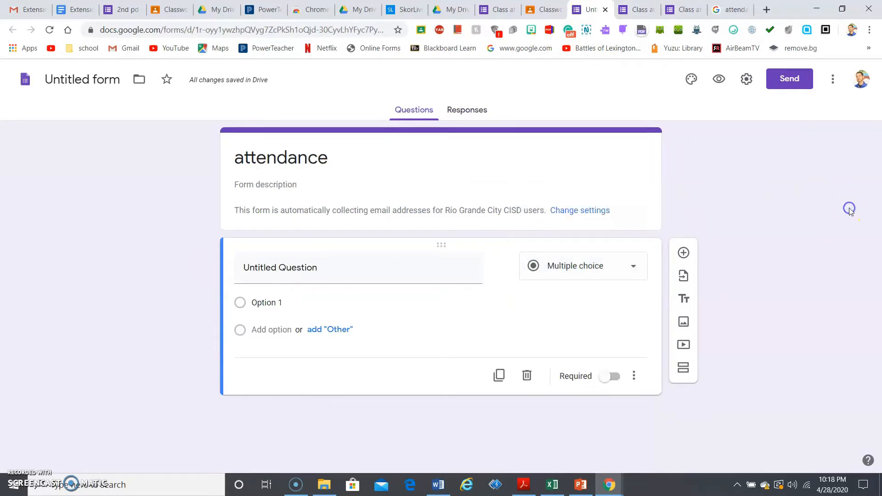
{"action": "left_click", "coordinate": [628, 270]}
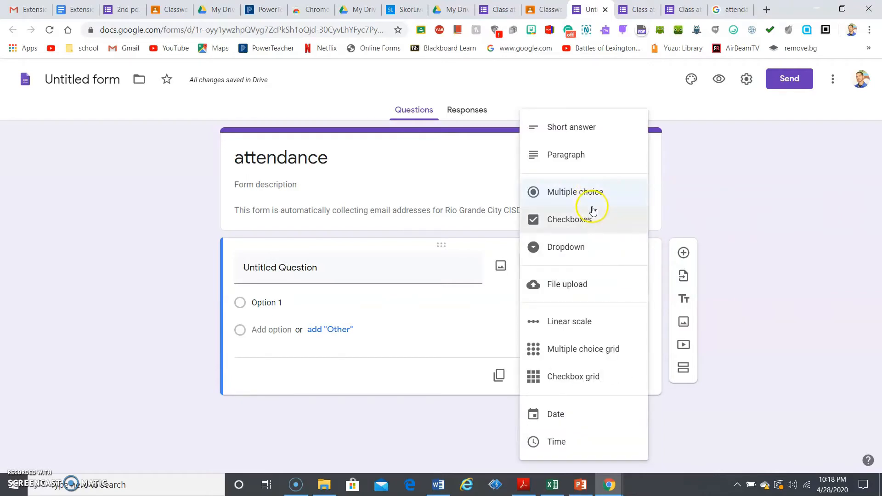
{"action": "left_click", "coordinate": [579, 409]}
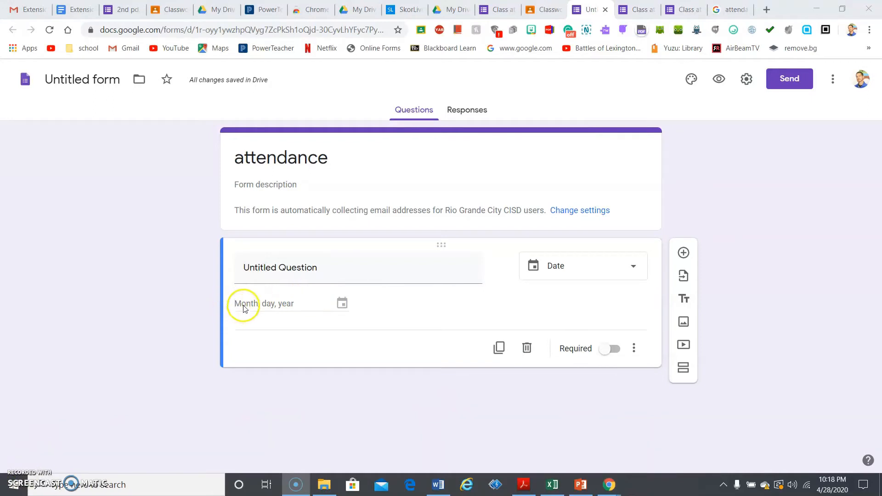
{"action": "left_click", "coordinate": [292, 267]}
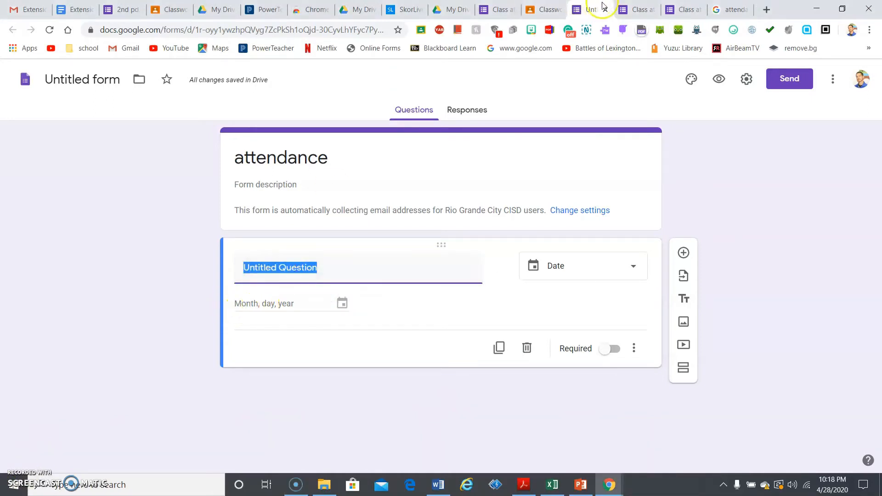
Copy the 'Today's Date' title from the Class attendance form into the new Date question
{"action": "left_click", "coordinate": [639, 9]}
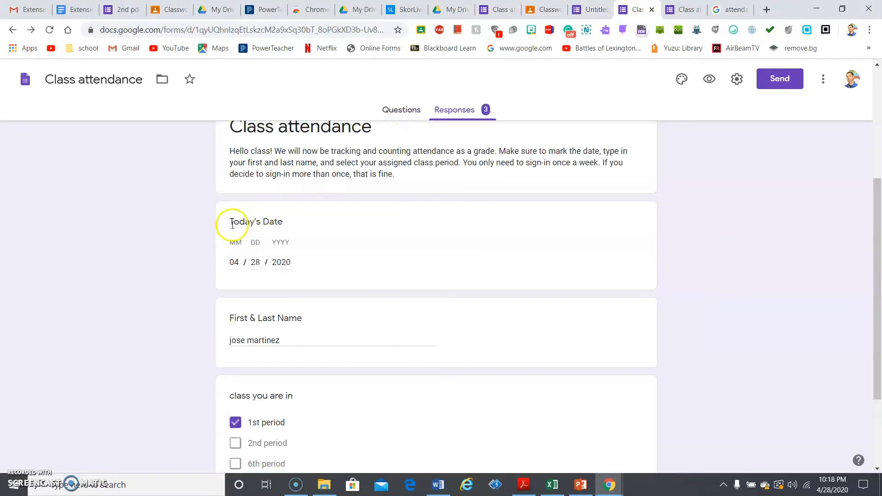
{"action": "left_click_drag", "start_coordinate": [230, 222], "coordinate": [285, 225]}
{"action": "key", "text": "ctrl+c"}
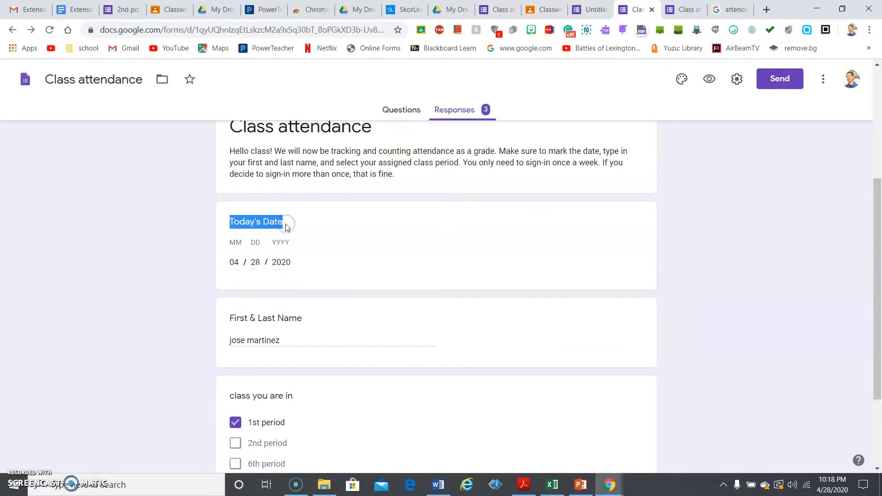
{"action": "left_click", "coordinate": [590, 9]}
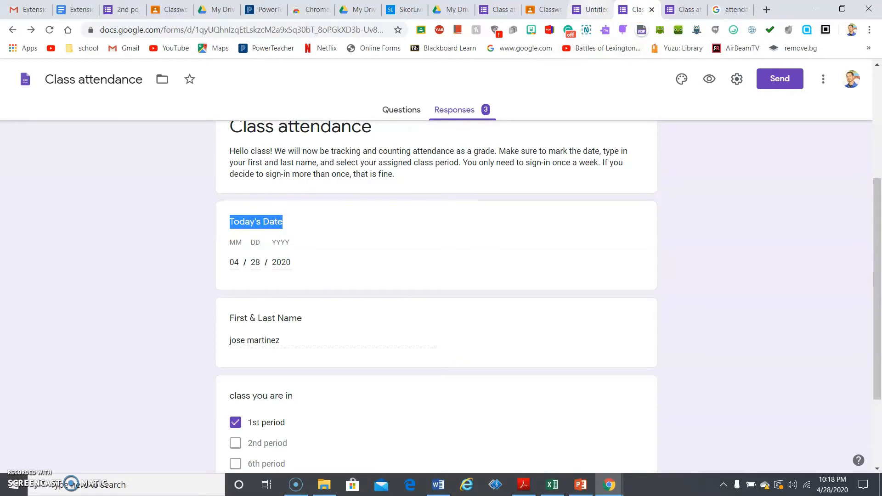
{"action": "key", "text": "ctrl+v"}
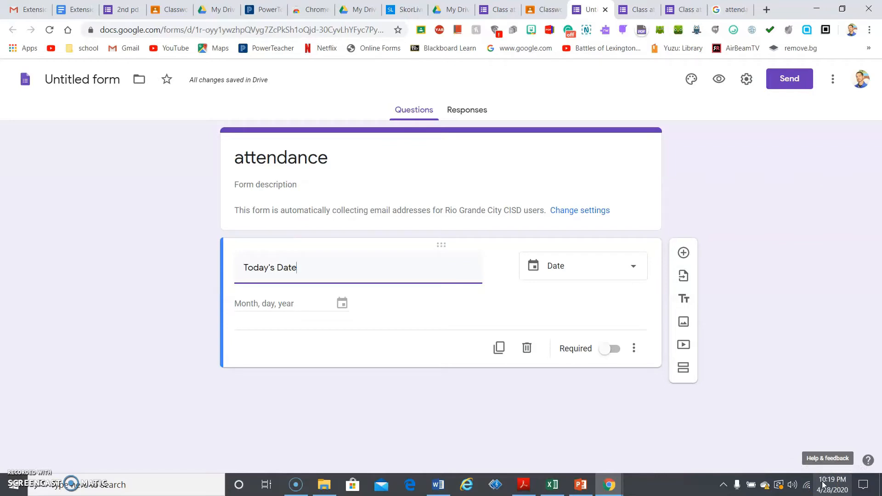
Add two questions under Today's Date, make the first a Time question, then select the second
{"action": "left_click", "coordinate": [683, 254]}
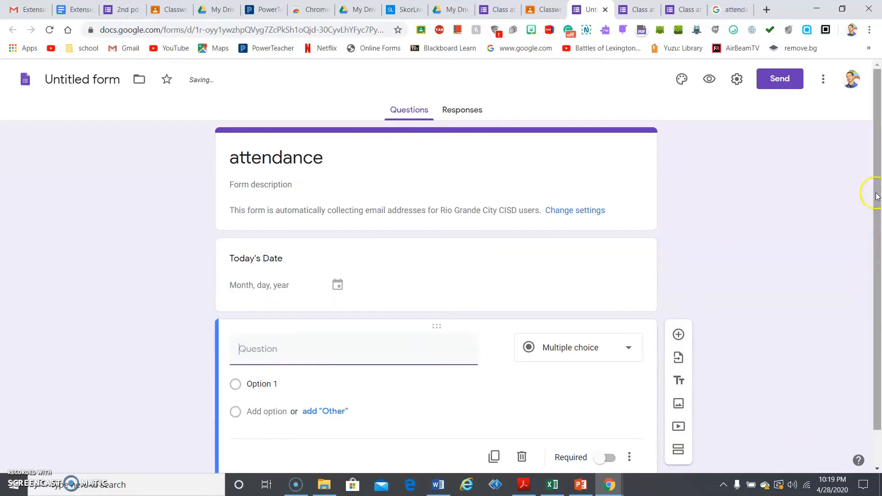
{"action": "left_click_drag", "start_coordinate": [875, 192], "coordinate": [875, 227]}
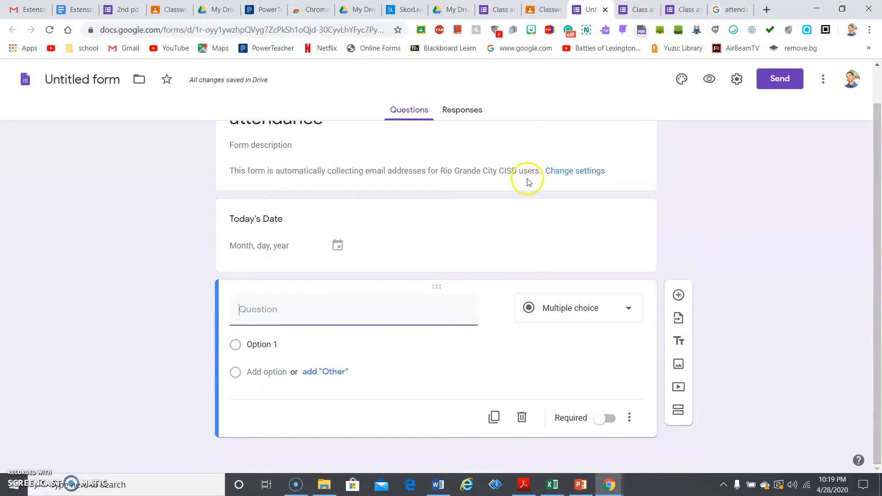
{"action": "left_click", "coordinate": [679, 295]}
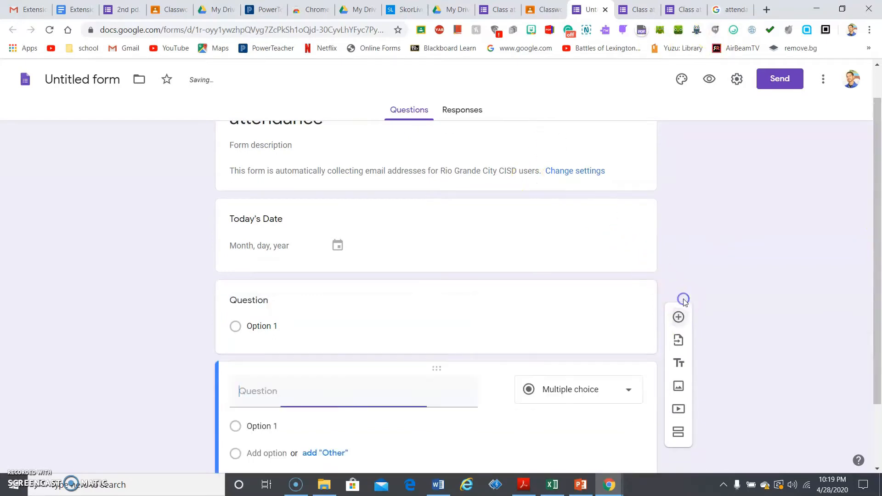
{"action": "left_click", "coordinate": [626, 306]}
{"action": "left_click", "coordinate": [627, 299]}
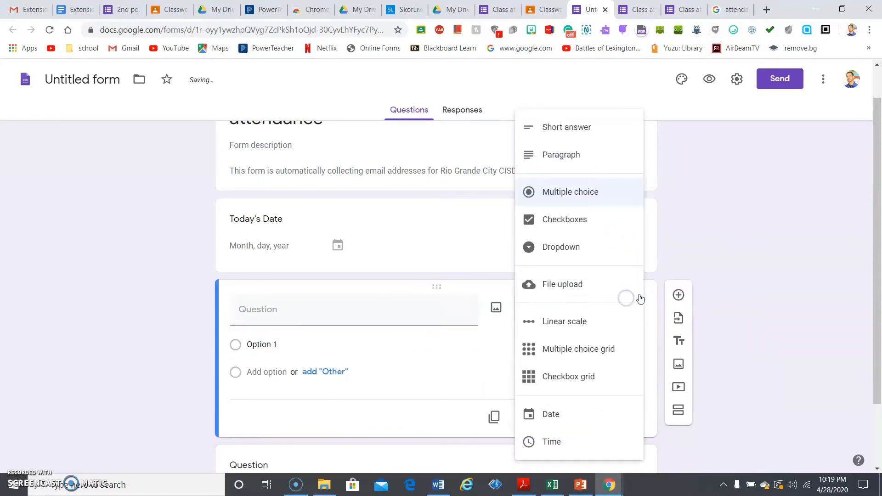
{"action": "left_click", "coordinate": [551, 444]}
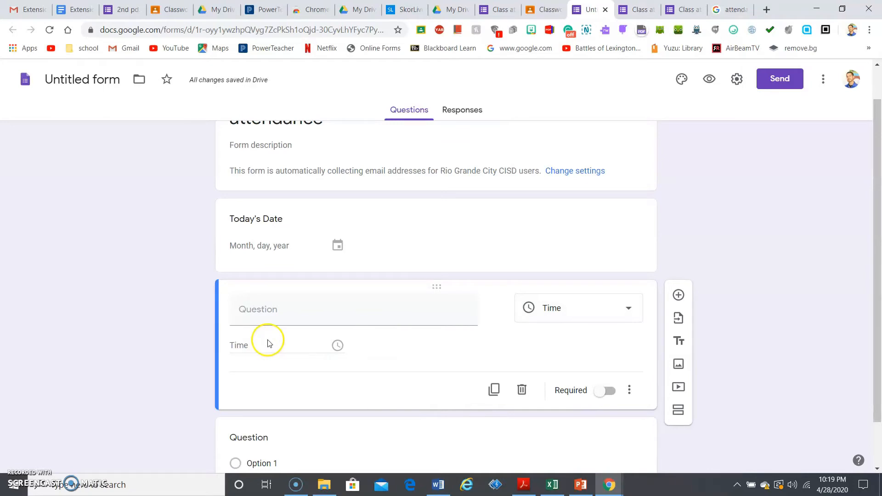
{"action": "left_click", "coordinate": [257, 306]}
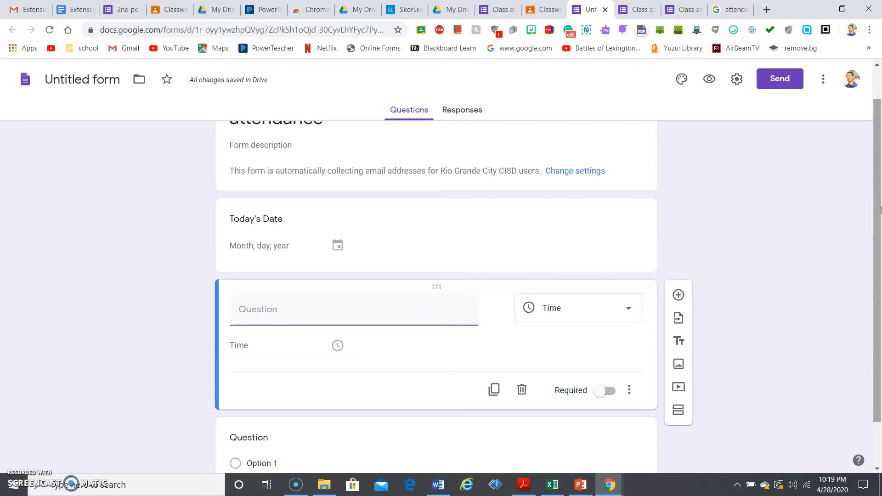
{"action": "scroll", "coordinate": [881, 210], "scroll_direction": "down", "scroll_amount": 2}
{"action": "left_click", "coordinate": [599, 375]}
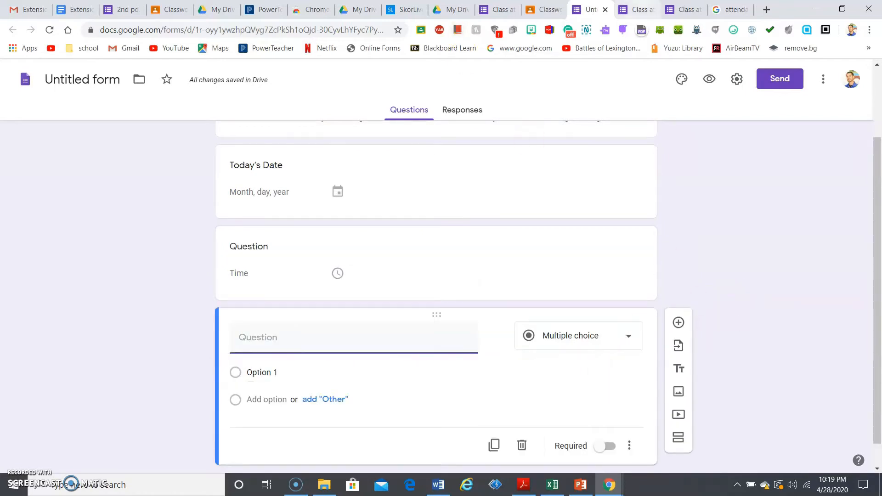
Copy 'First & Last Name' from the Class attendance form and paste it as the new question's title
{"action": "left_click", "coordinate": [634, 10]}
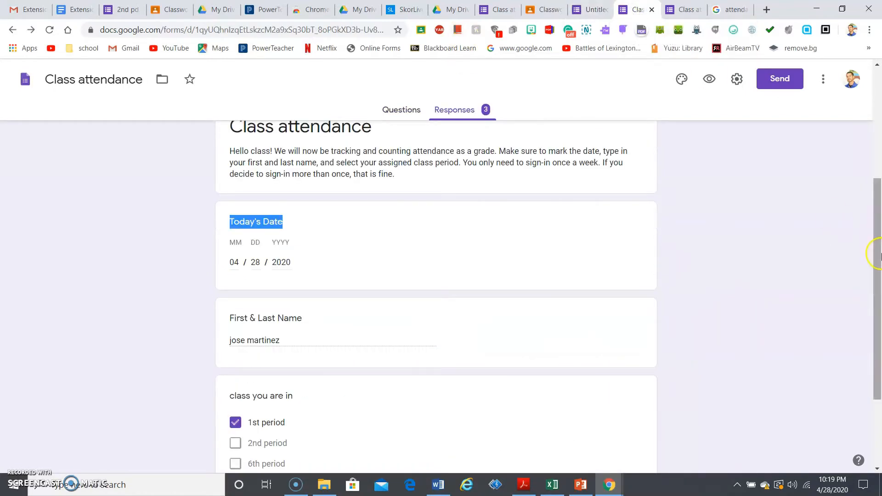
{"action": "scroll", "coordinate": [875, 253], "scroll_direction": "down", "scroll_amount": 1}
{"action": "left_click", "coordinate": [232, 266]}
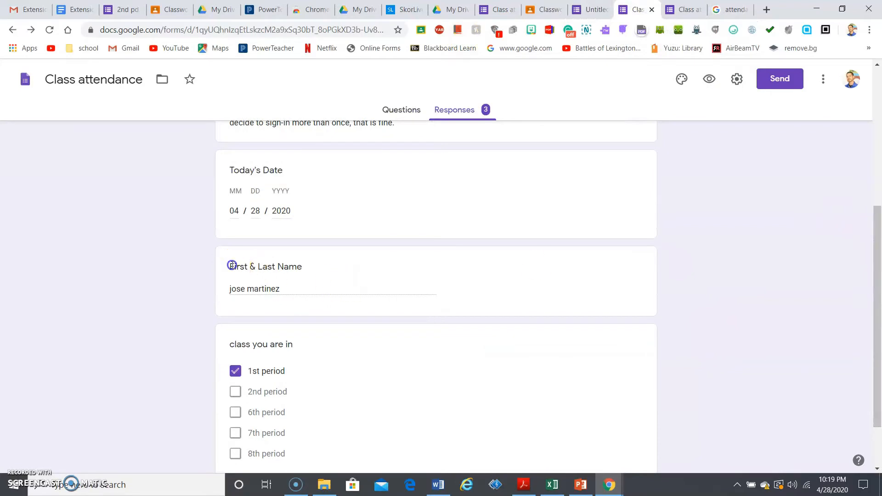
{"action": "left_click_drag", "start_coordinate": [232, 265], "coordinate": [311, 266]}
{"action": "key", "text": "ctrl+c"}
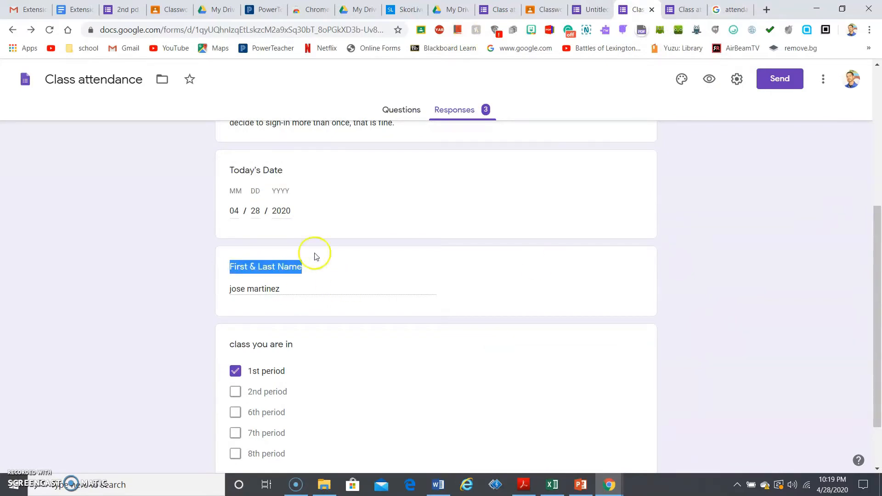
{"action": "left_click", "coordinate": [671, 10]}
{"action": "left_click", "coordinate": [623, 7]}
{"action": "left_click", "coordinate": [592, 9]}
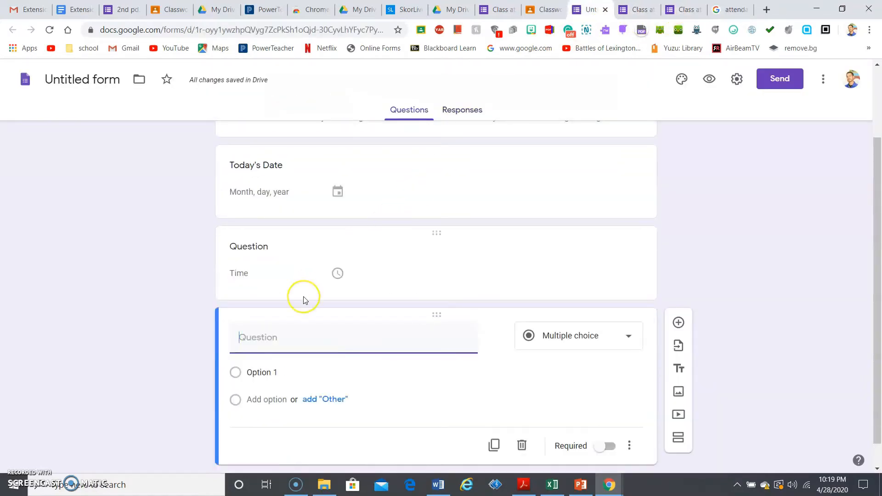
{"action": "key", "text": "ctrl+v"}
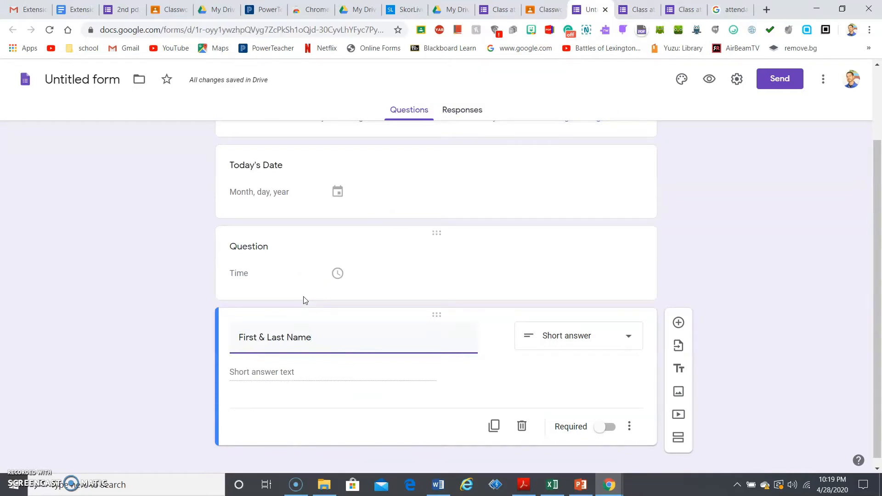
Try Paragraph as the answer type, then switch it back to Short answer
{"action": "left_click", "coordinate": [602, 331]}
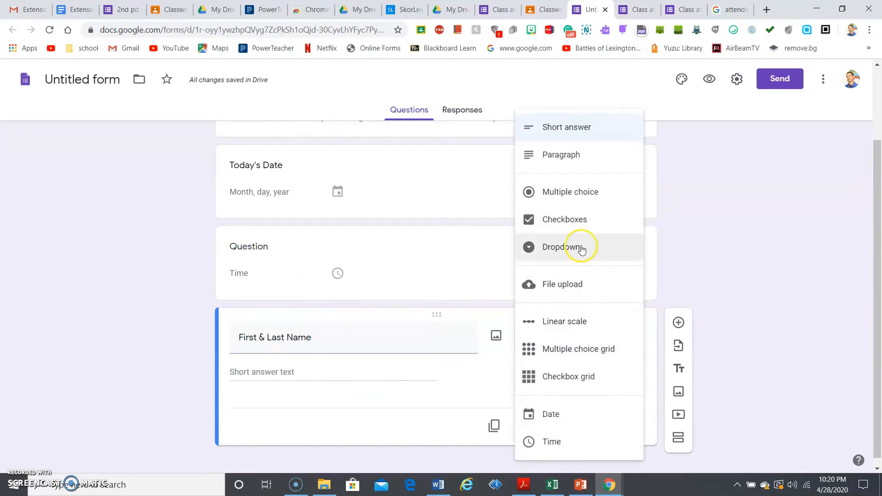
{"action": "left_click", "coordinate": [570, 154]}
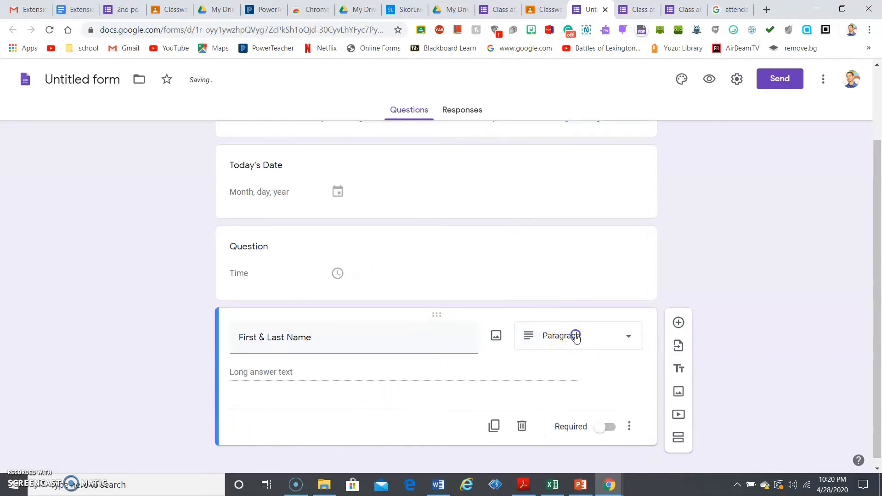
{"action": "left_click", "coordinate": [574, 335]}
{"action": "left_click", "coordinate": [606, 134]}
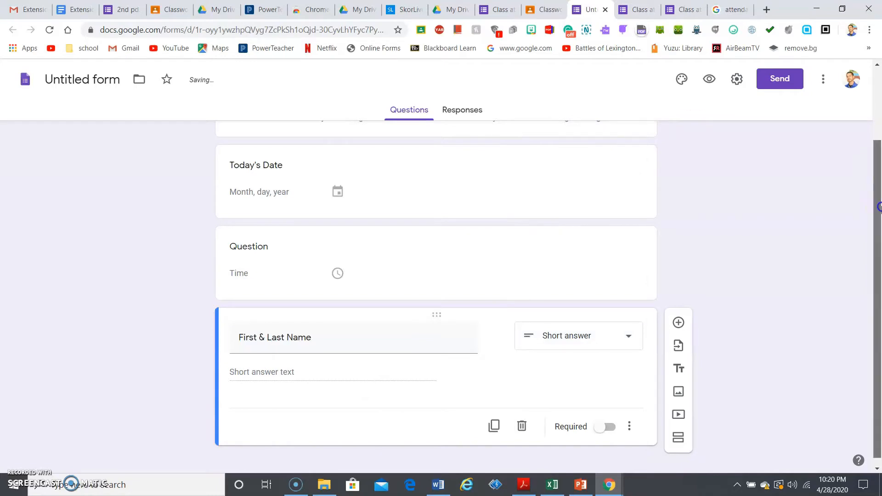
{"action": "scroll", "coordinate": [879, 276], "scroll_direction": "down", "scroll_amount": 1}
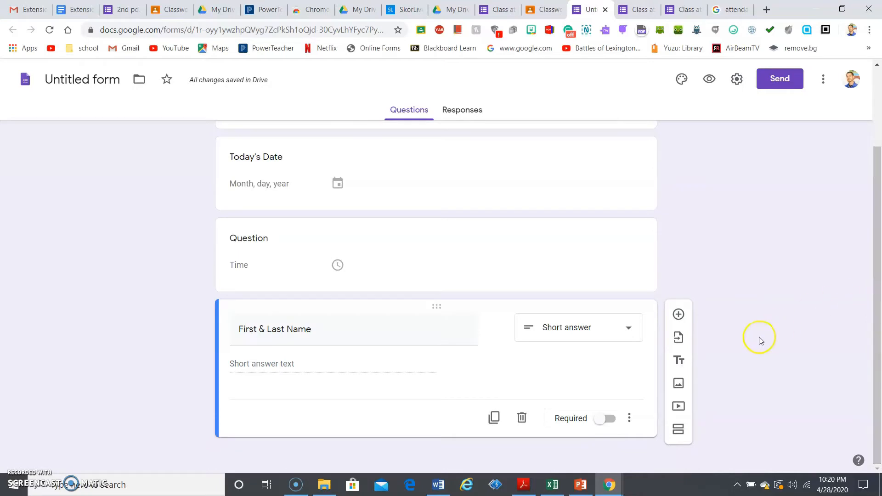
{"action": "left_click", "coordinate": [680, 314]}
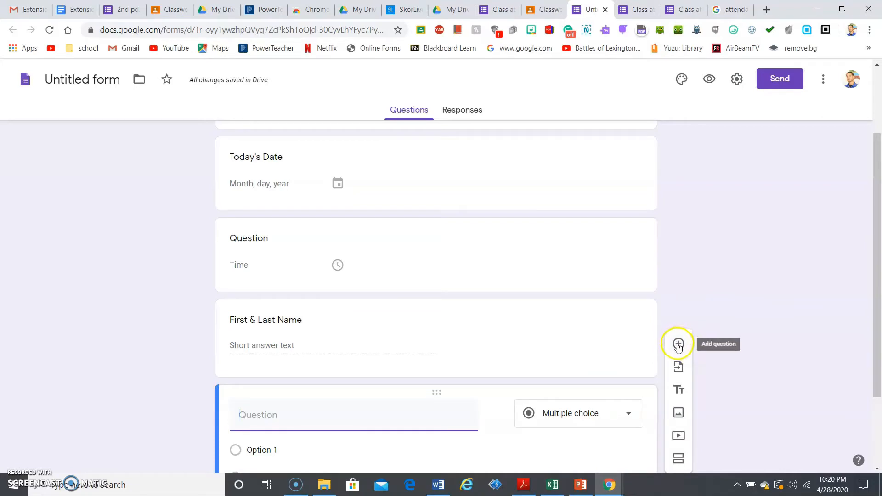
{"action": "left_click_drag", "start_coordinate": [877, 233], "coordinate": [878, 292]}
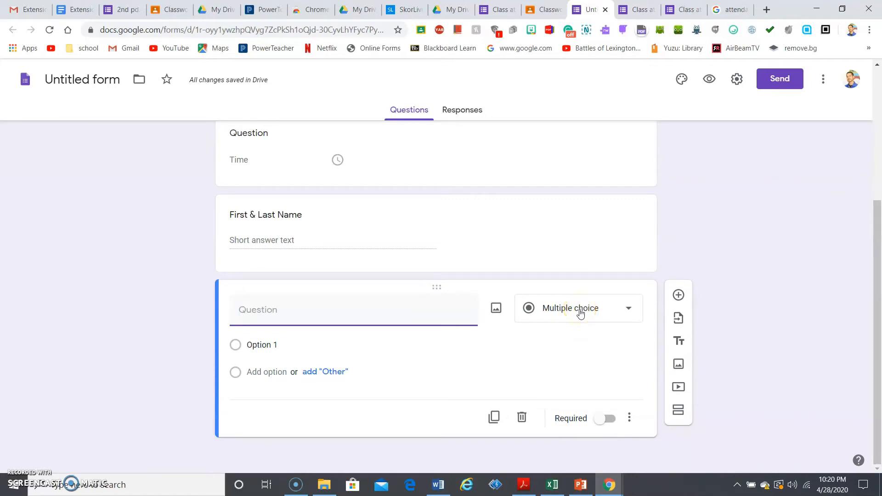
{"action": "left_click", "coordinate": [126, 10]}
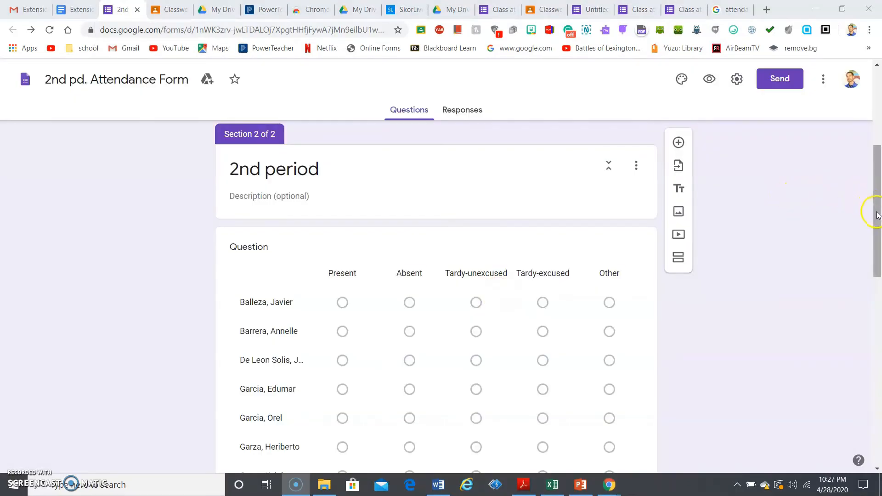
{"action": "left_click_drag", "start_coordinate": [877, 215], "coordinate": [831, 117]}
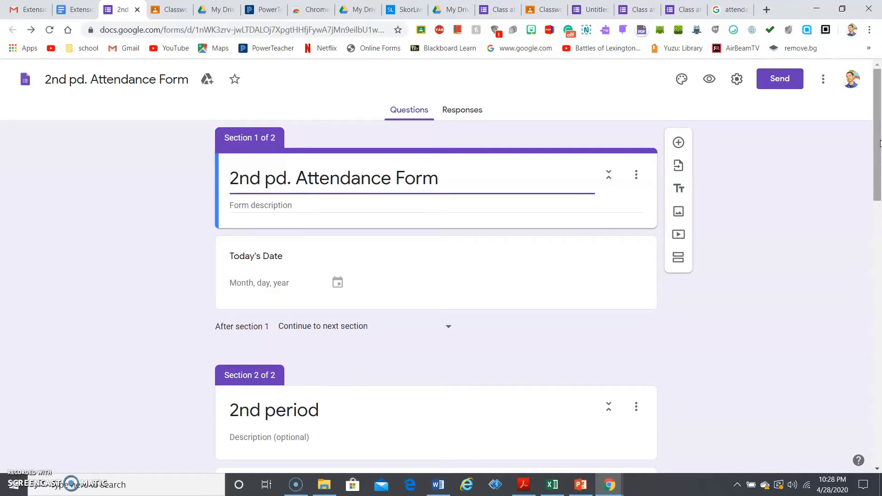
{"action": "left_click_drag", "start_coordinate": [880, 144], "coordinate": [879, 242]}
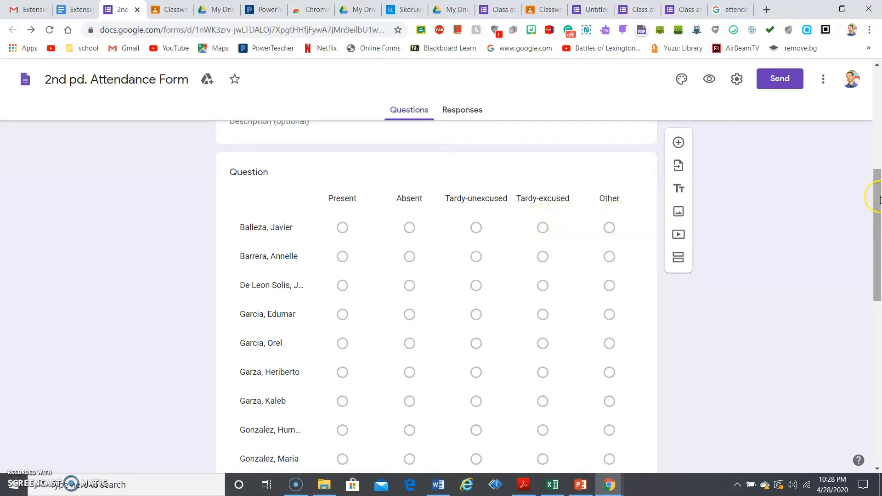
{"action": "mouse_move", "coordinate": [880, 199]}
{"action": "left_mouse_down"}
{"action": "mouse_move", "coordinate": [880, 353]}
{"action": "mouse_move", "coordinate": [866, 202]}
{"action": "left_mouse_up"}
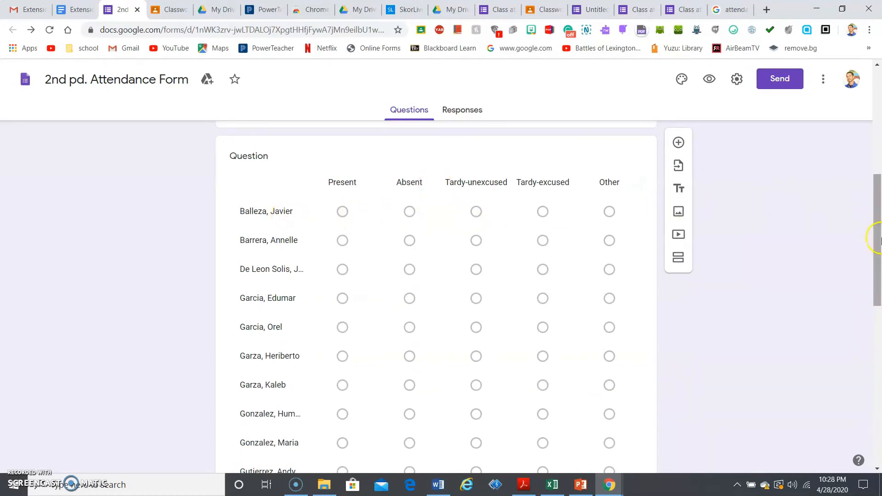
{"action": "left_click_drag", "start_coordinate": [876, 238], "coordinate": [856, 243]}
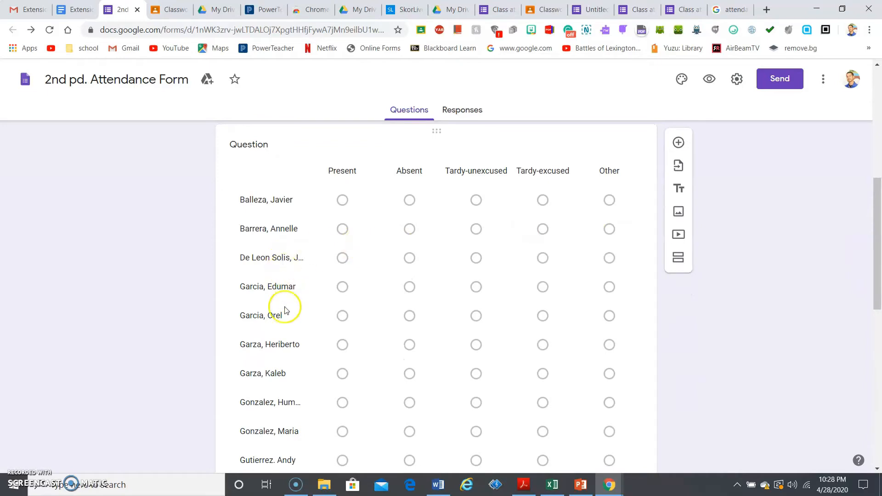
{"action": "left_click_drag", "start_coordinate": [878, 198], "coordinate": [878, 379]}
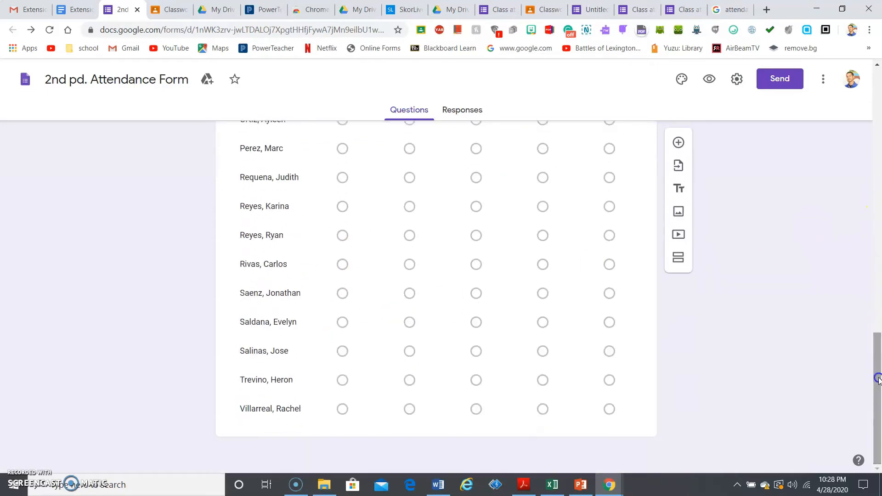
Open the new blank question's type list, checking the Class attendance form's period choices for reference
{"action": "left_click", "coordinate": [591, 9]}
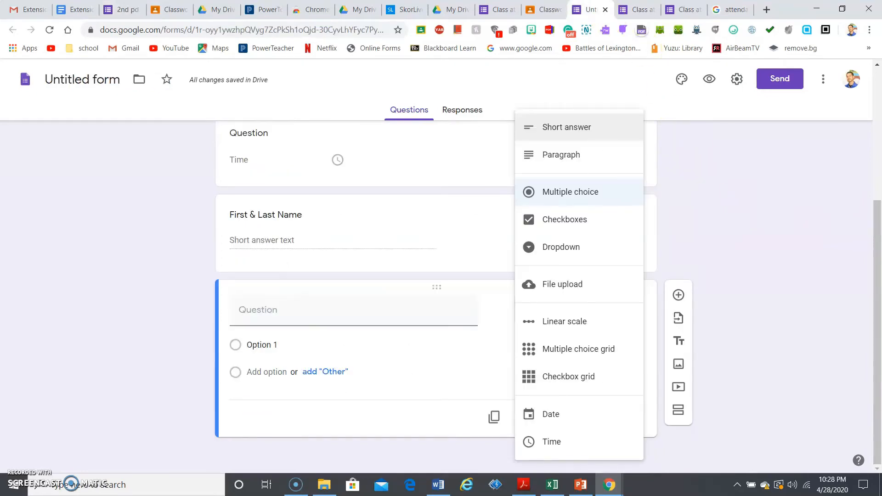
{"action": "left_click", "coordinate": [350, 256]}
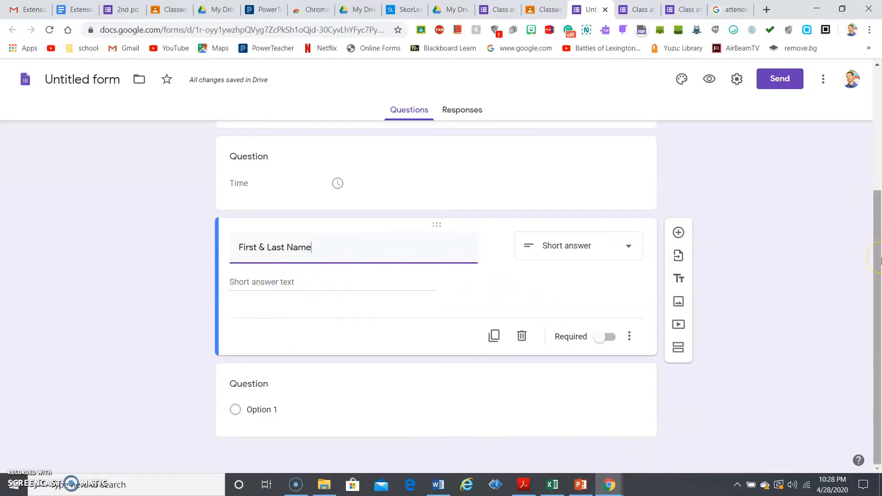
{"action": "left_click_drag", "start_coordinate": [881, 258], "coordinate": [881, 282]}
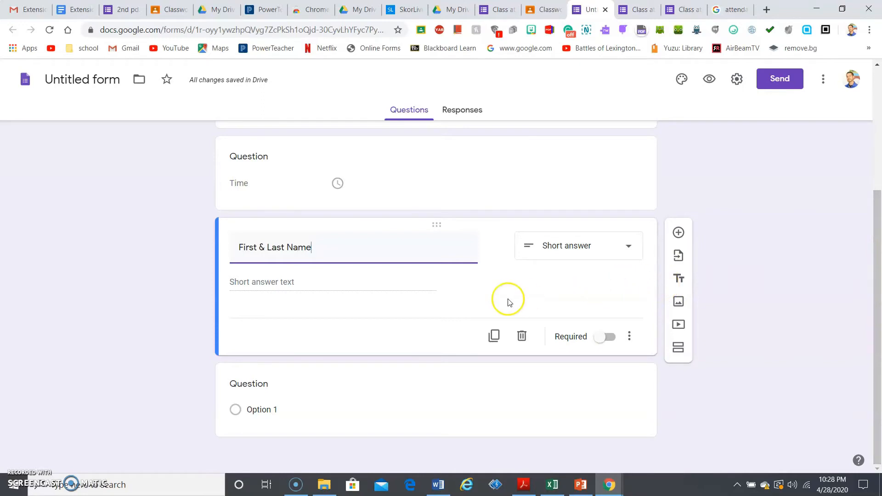
{"action": "left_click", "coordinate": [406, 384]}
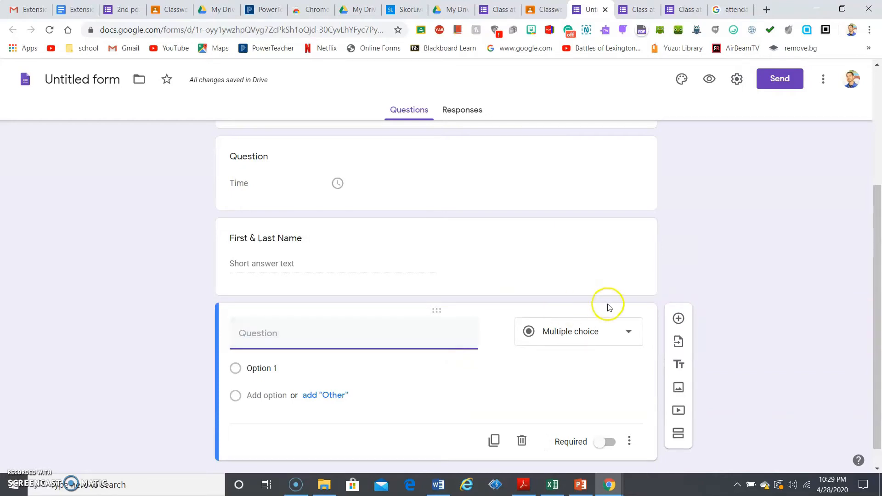
{"action": "left_click", "coordinate": [617, 337]}
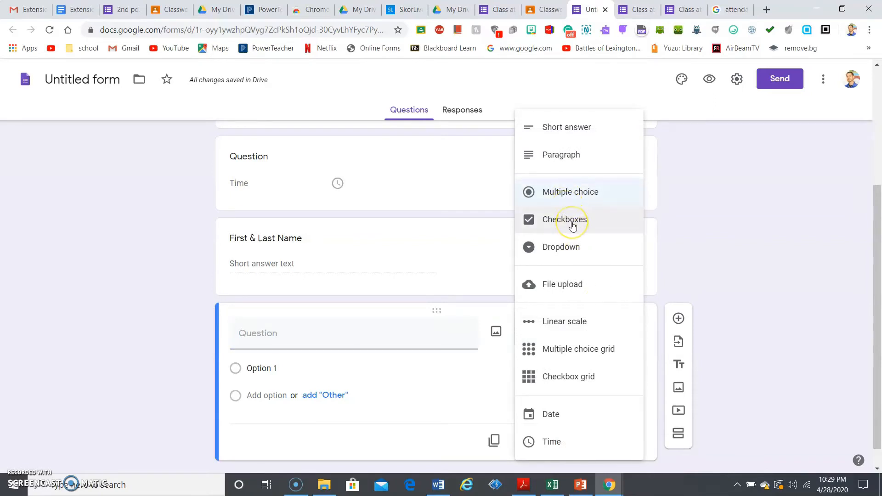
{"action": "left_click", "coordinate": [639, 9]}
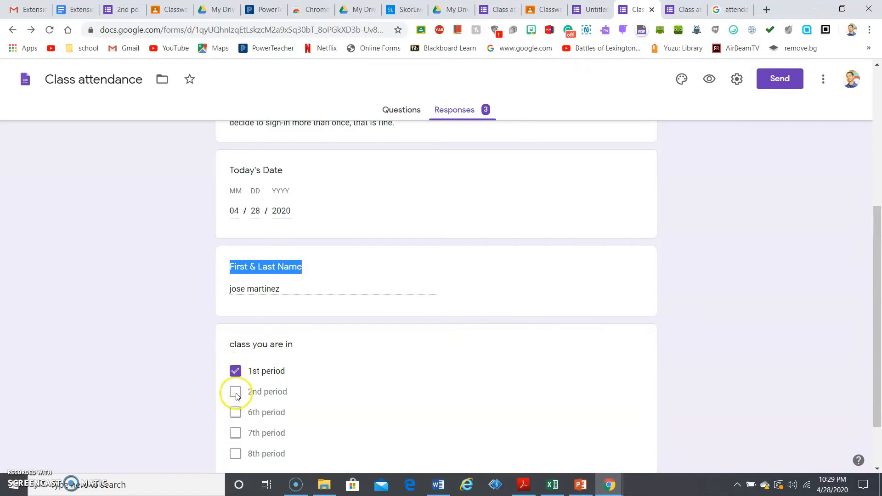
{"action": "left_click", "coordinate": [585, 19]}
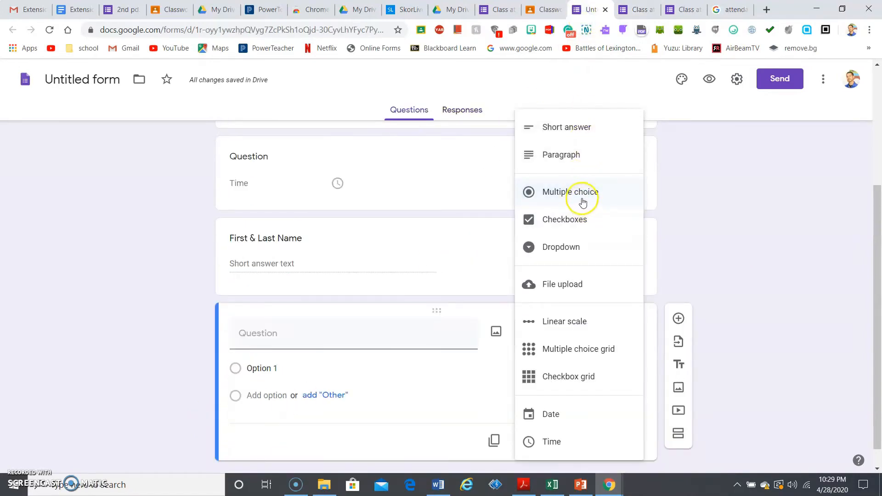
Keep Multiple choice and add the options 1st period, Other and 2nd period
{"action": "left_click", "coordinate": [364, 368]}
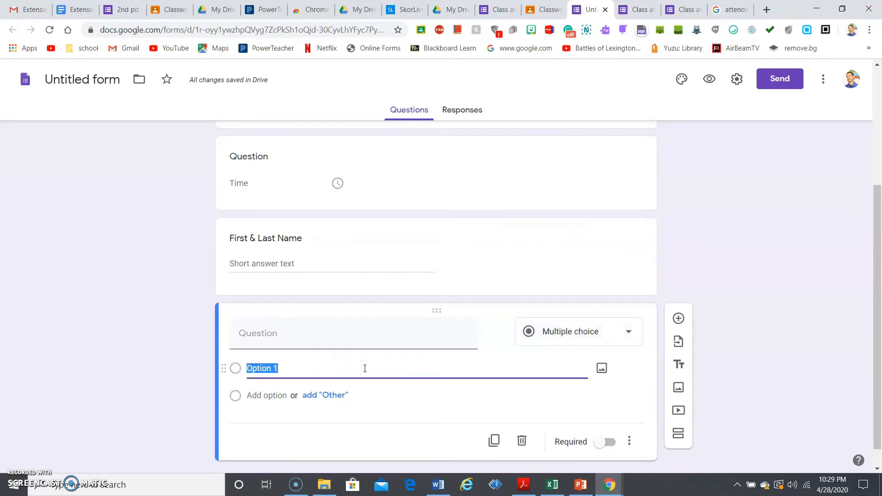
{"action": "type", "text": "1st period"}
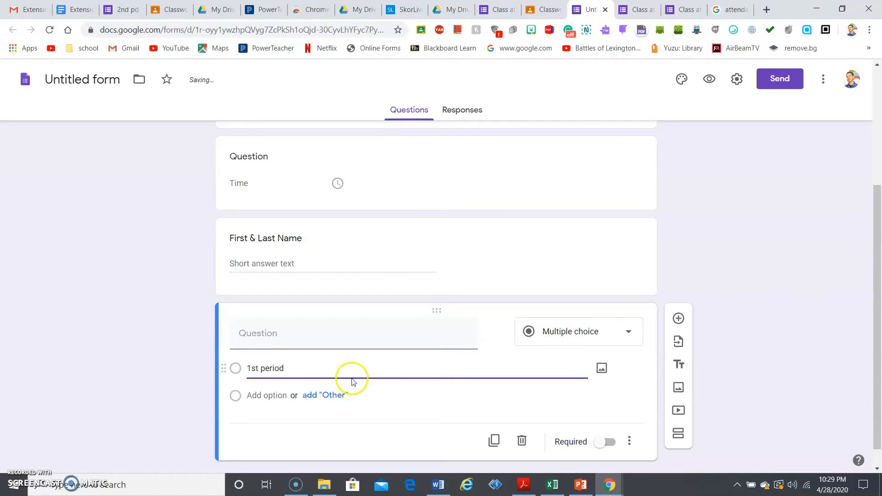
{"action": "left_click", "coordinate": [338, 396]}
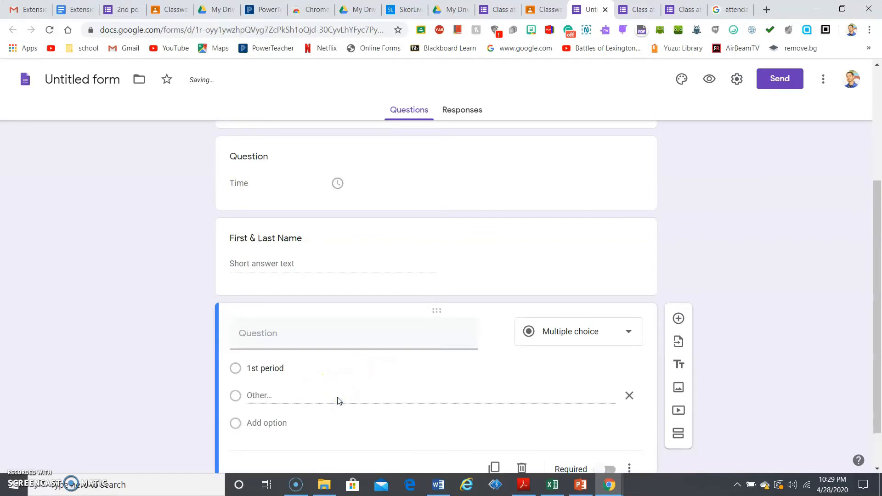
{"action": "left_click", "coordinate": [282, 422]}
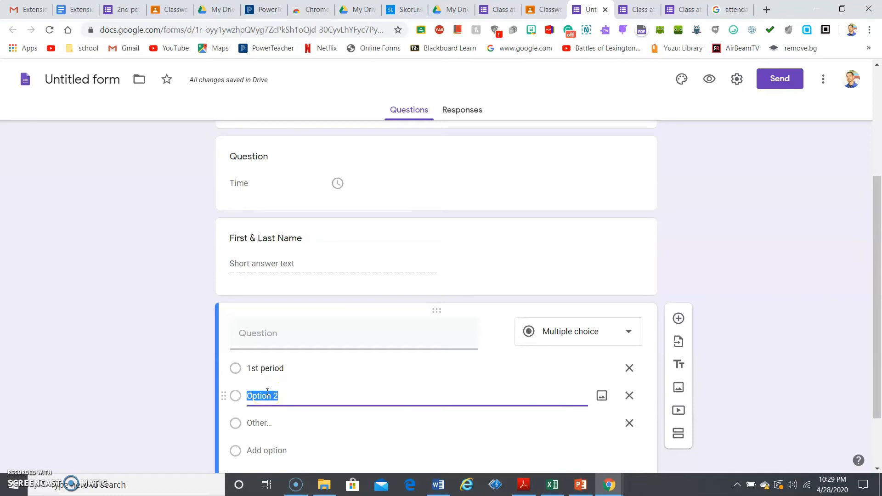
{"action": "type", "text": "2nd period"}
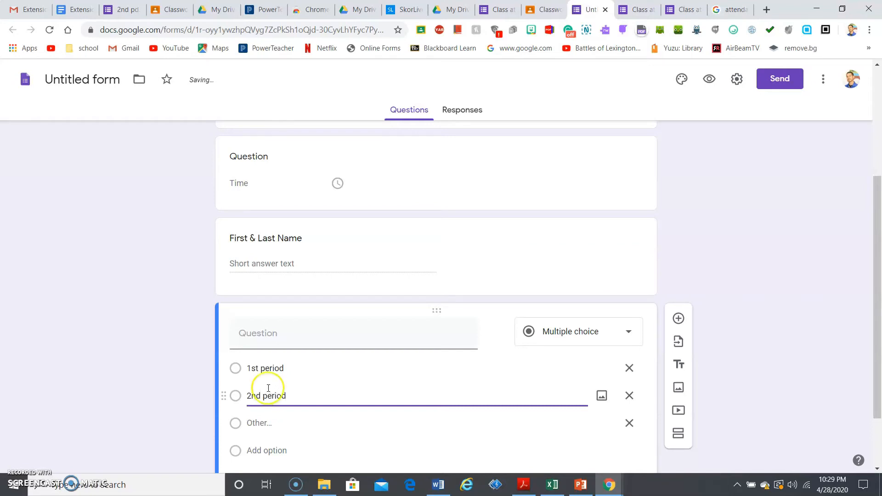
Rename the form to attendance and close its tab
{"action": "scroll", "coordinate": [878, 264], "scroll_direction": "down", "scroll_amount": 2}
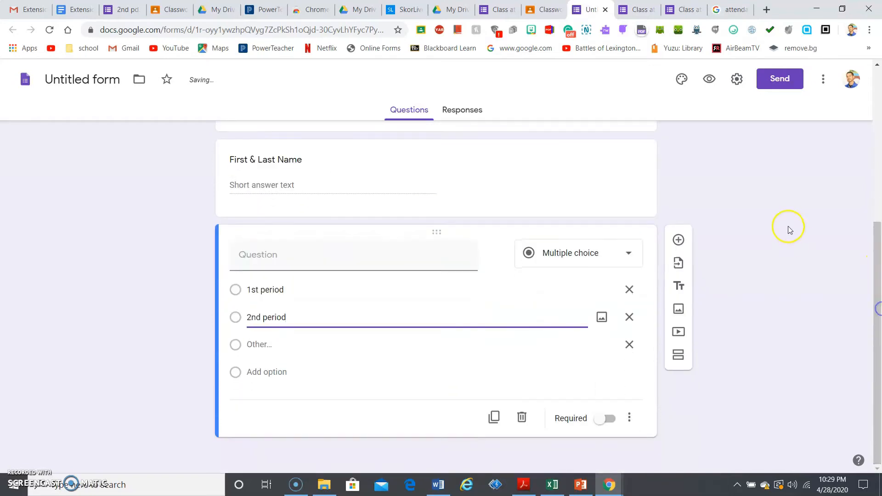
{"action": "left_click", "coordinate": [881, 155]}
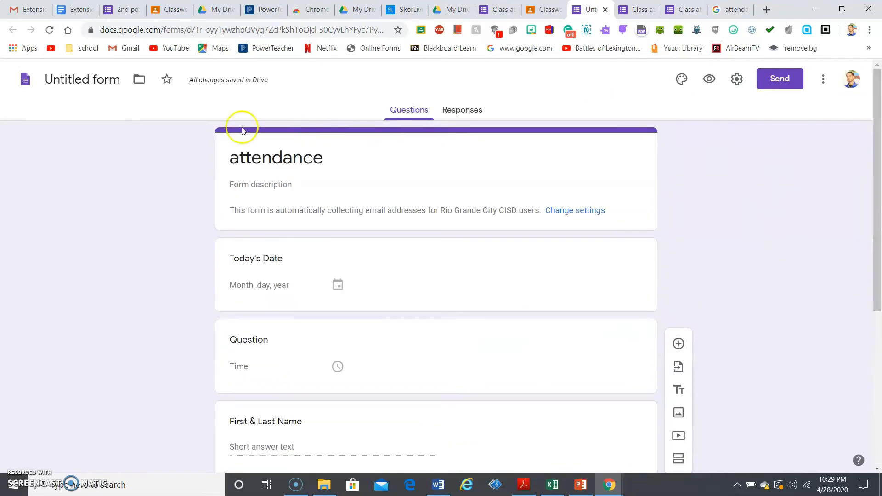
{"action": "left_click", "coordinate": [74, 78]}
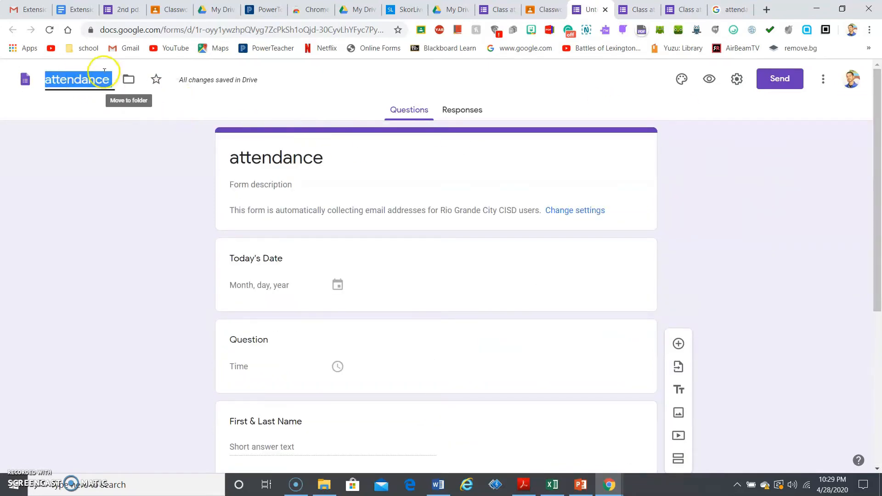
{"action": "left_click", "coordinate": [93, 83]}
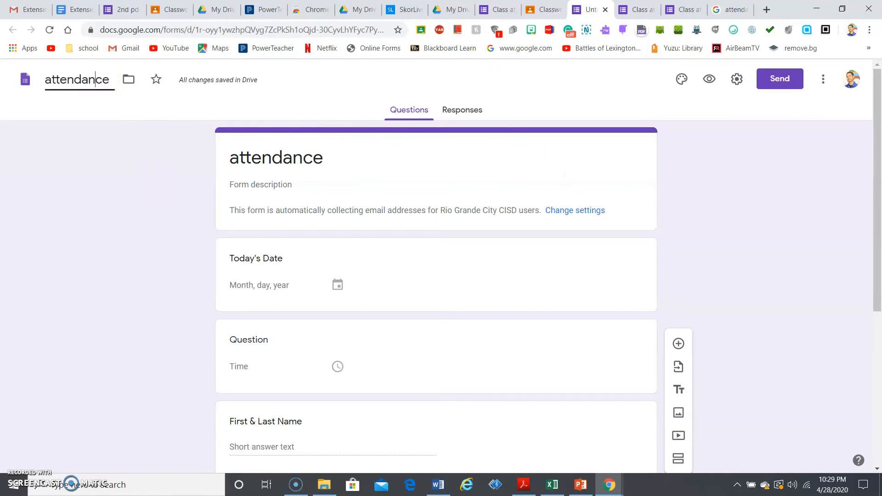
{"action": "left_click", "coordinate": [606, 9]}
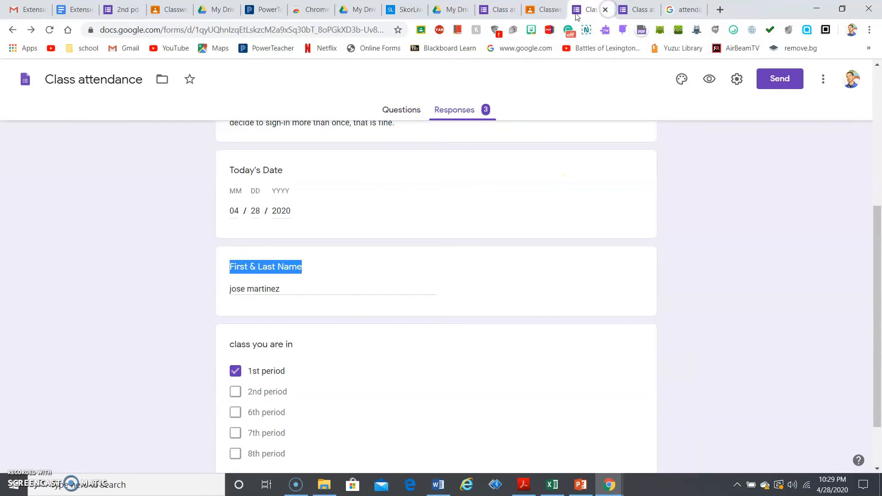
In the Classroom draft's For list, tick the 1st, 2nd, 7th and 8th period classes
{"action": "left_click", "coordinate": [536, 14]}
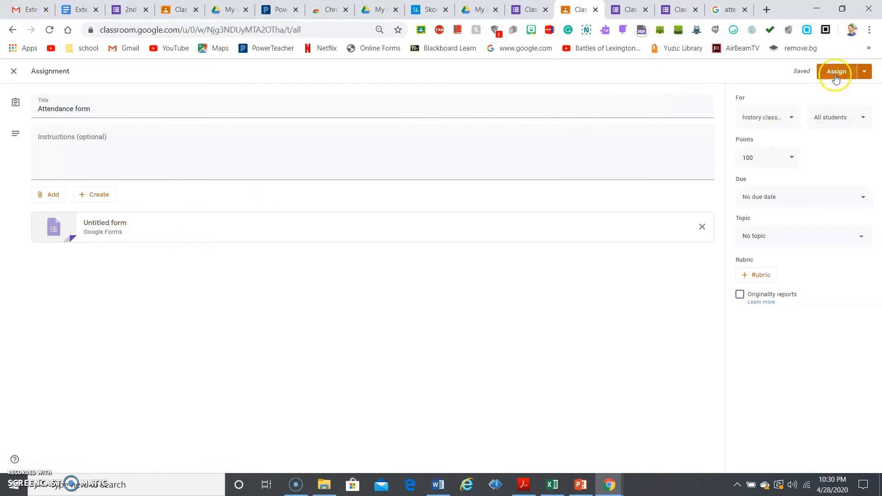
{"action": "left_click", "coordinate": [848, 117]}
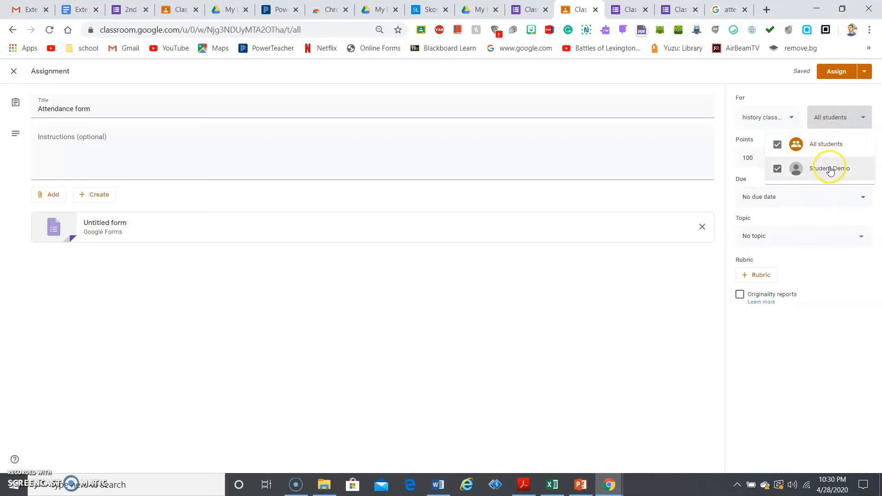
{"action": "left_click", "coordinate": [792, 120]}
{"action": "left_click", "coordinate": [791, 119]}
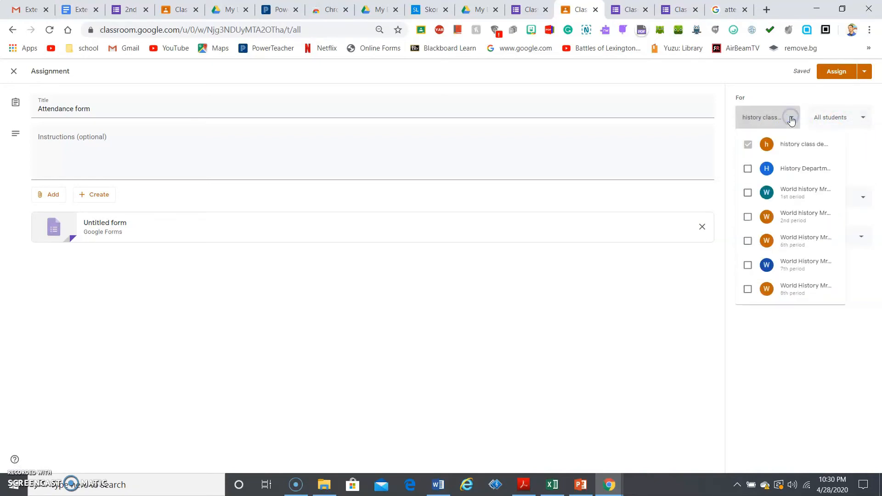
{"action": "left_click", "coordinate": [749, 192]}
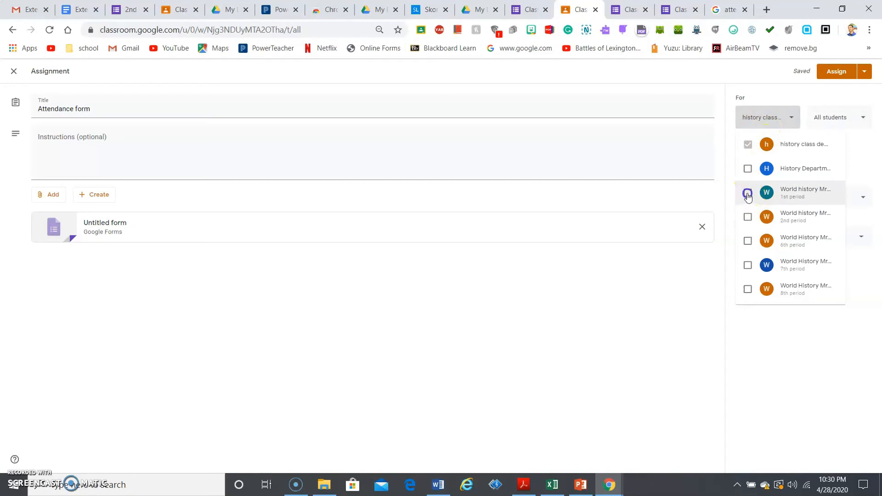
{"action": "left_click", "coordinate": [748, 218]}
{"action": "left_click", "coordinate": [748, 265]}
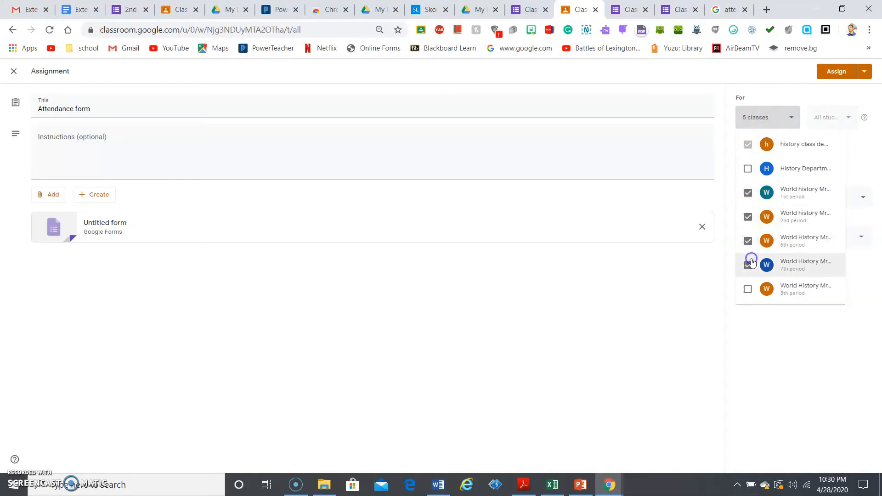
{"action": "left_click", "coordinate": [748, 289]}
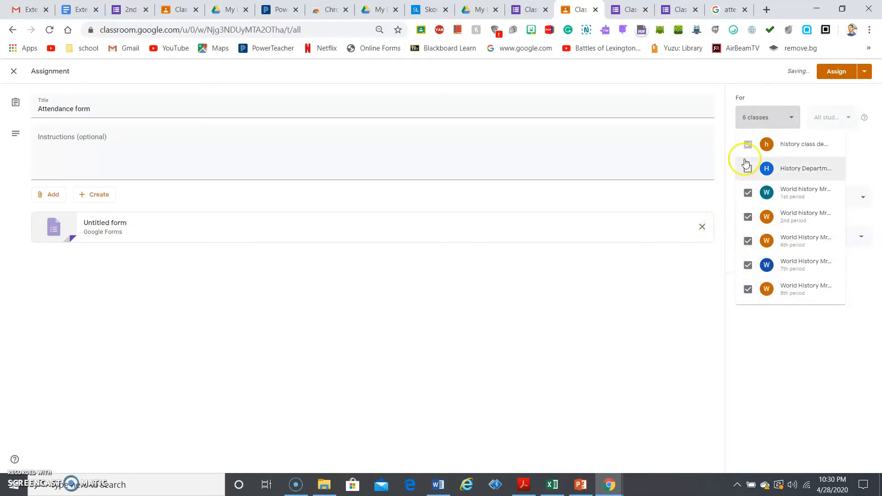
{"action": "left_click", "coordinate": [829, 115]}
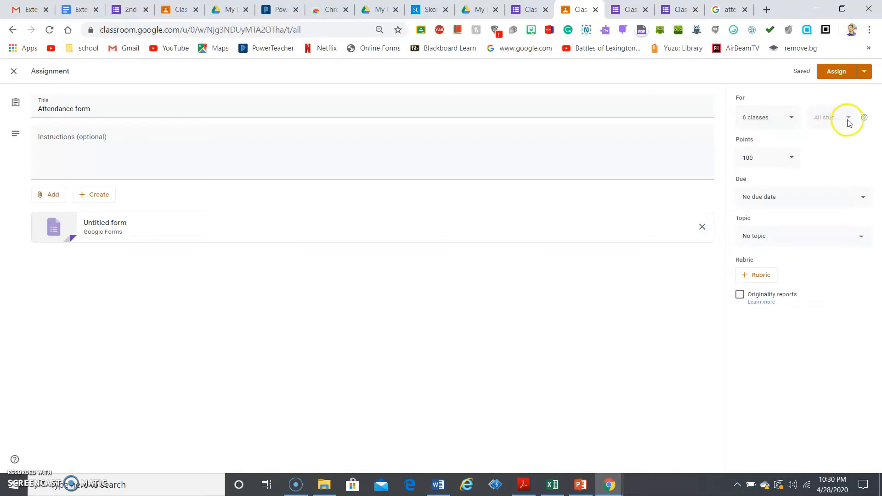
Untick 1st, 2nd, 7th and 8th period so only history class demo remains, then assign
{"action": "left_click", "coordinate": [775, 115]}
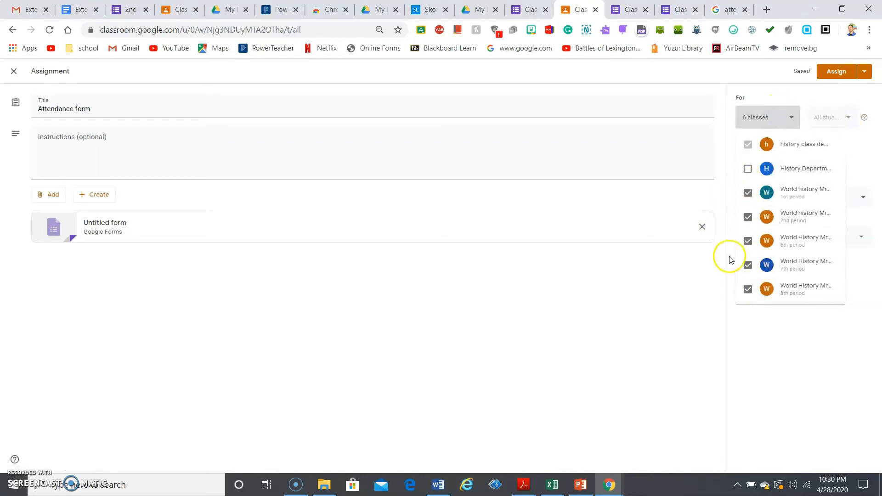
{"action": "left_click", "coordinate": [748, 200]}
{"action": "left_click", "coordinate": [749, 221]}
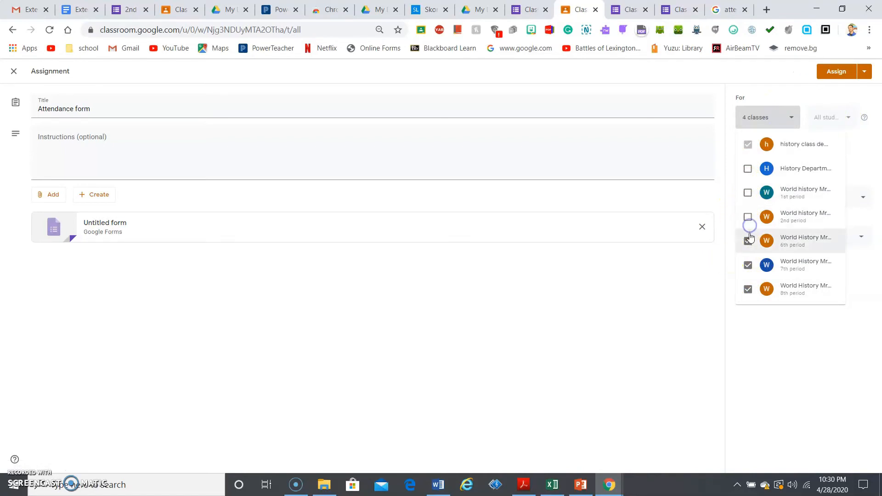
{"action": "left_click", "coordinate": [748, 265]}
{"action": "left_click", "coordinate": [748, 289]}
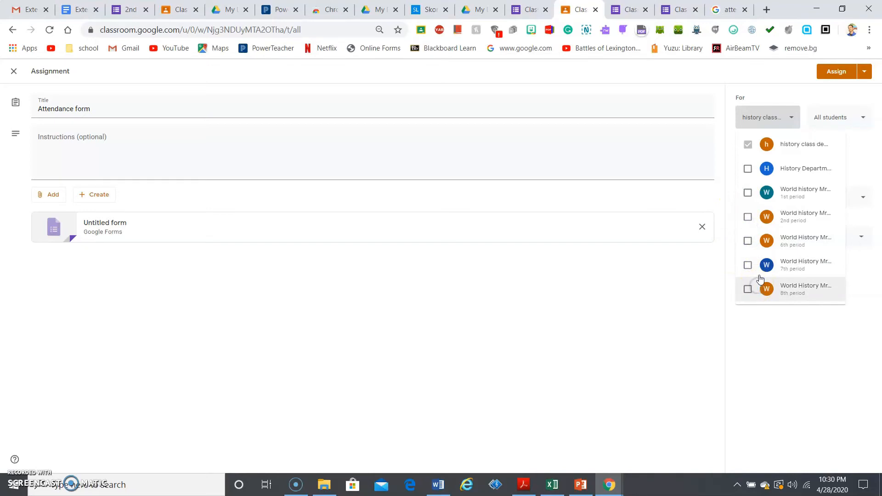
{"action": "left_click", "coordinate": [858, 171]}
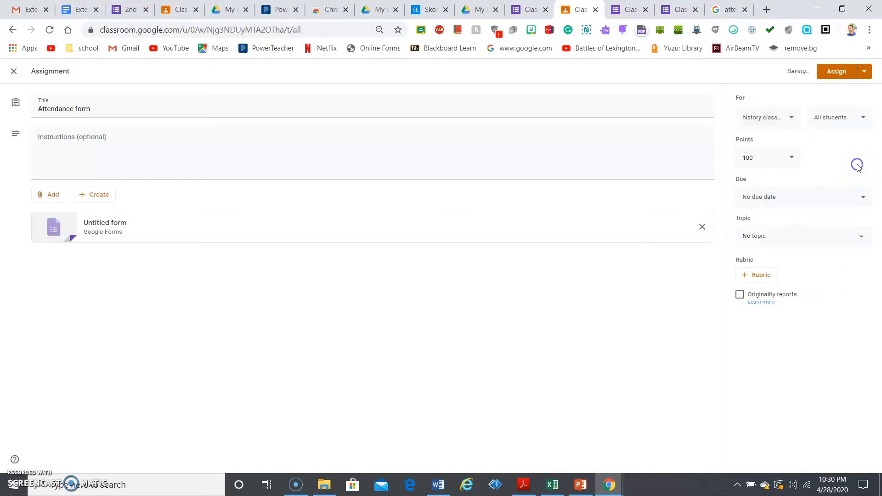
{"action": "left_click", "coordinate": [832, 73]}
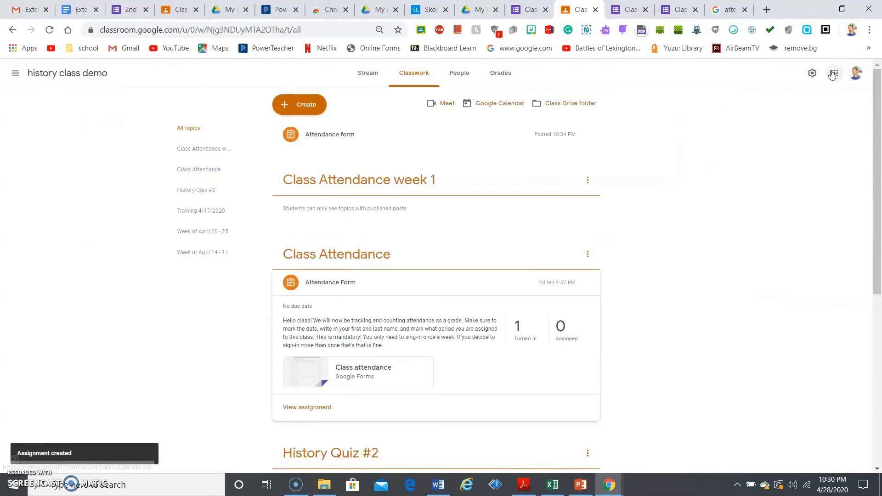
In the student's incognito window, reload Classwork and open the Attendance form's attached form
{"action": "mouse_move", "coordinate": [608, 486]}
{"action": "left_click", "coordinate": [628, 463]}
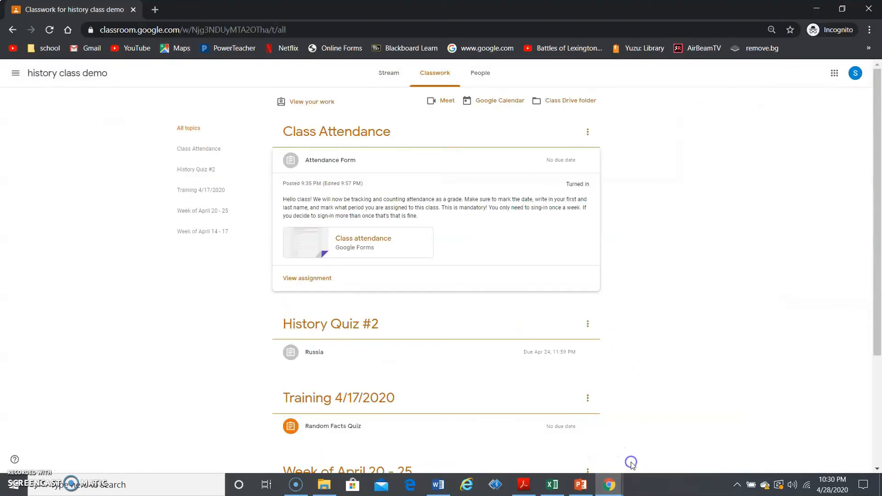
{"action": "left_click", "coordinate": [433, 76]}
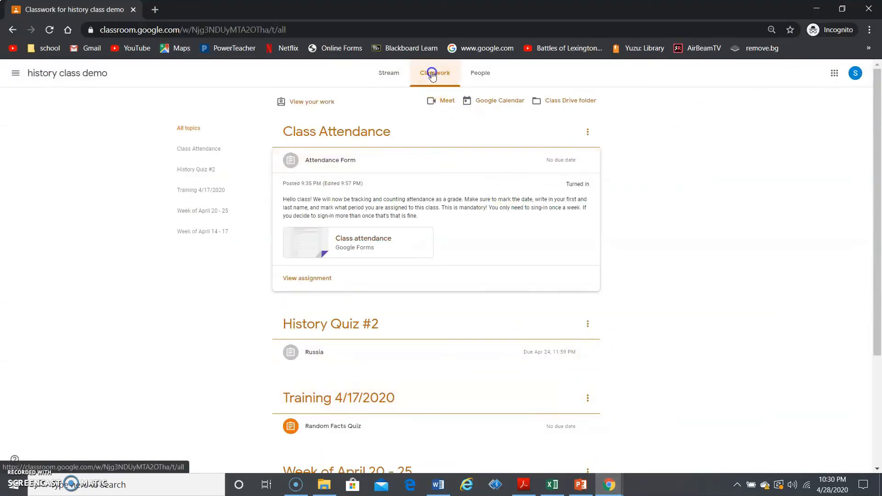
{"action": "left_click", "coordinate": [373, 30]}
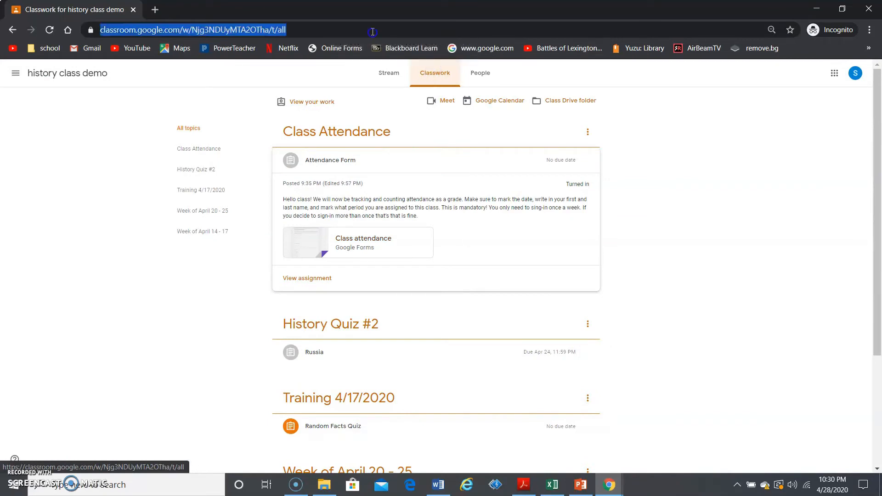
{"action": "key", "text": "Return"}
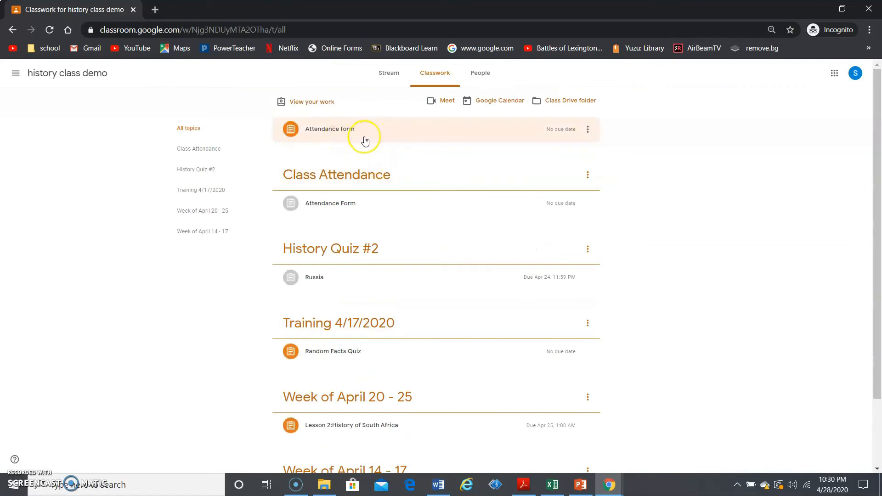
{"action": "left_click", "coordinate": [386, 138]}
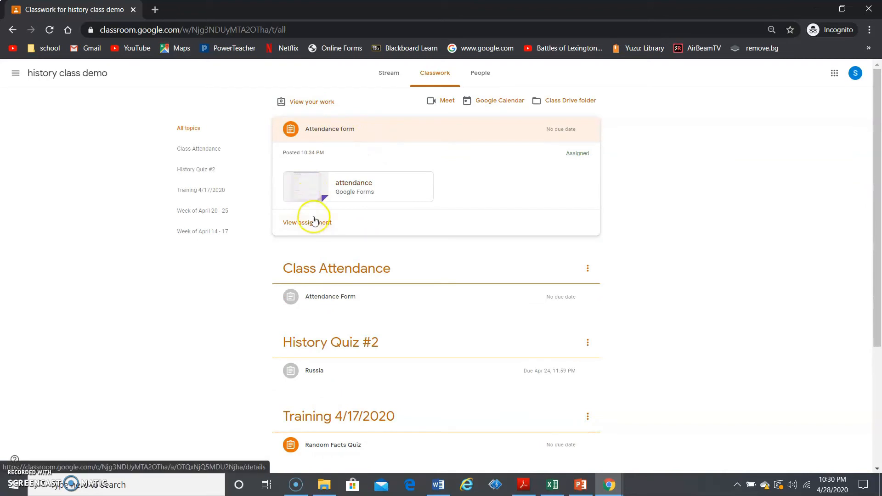
{"action": "left_click", "coordinate": [305, 191]}
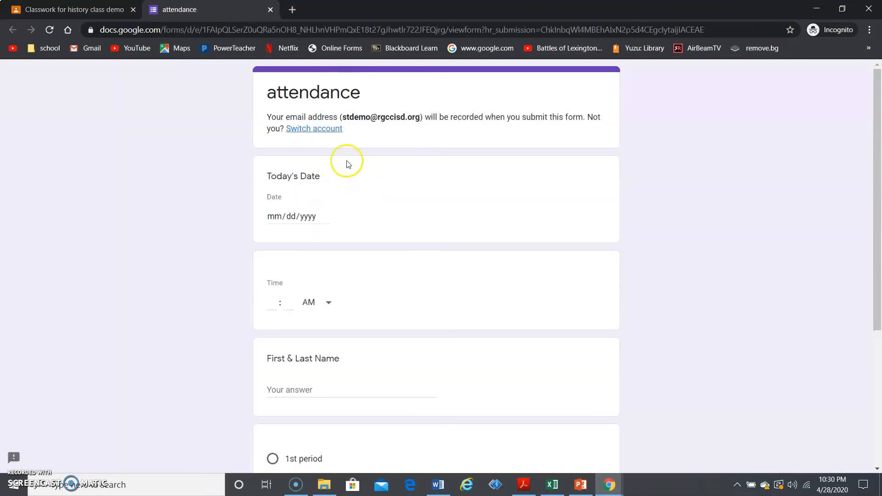
{"action": "left_click_drag", "start_coordinate": [877, 137], "coordinate": [846, 112]}
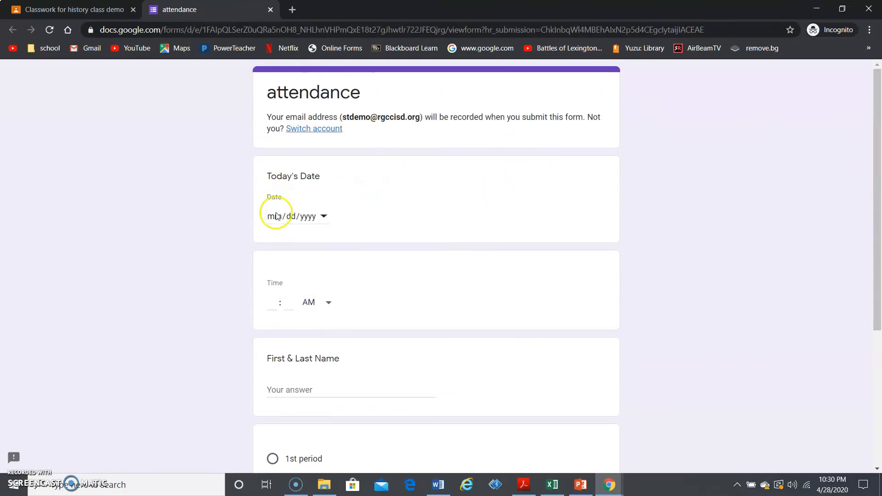
{"action": "left_click", "coordinate": [179, 51]}
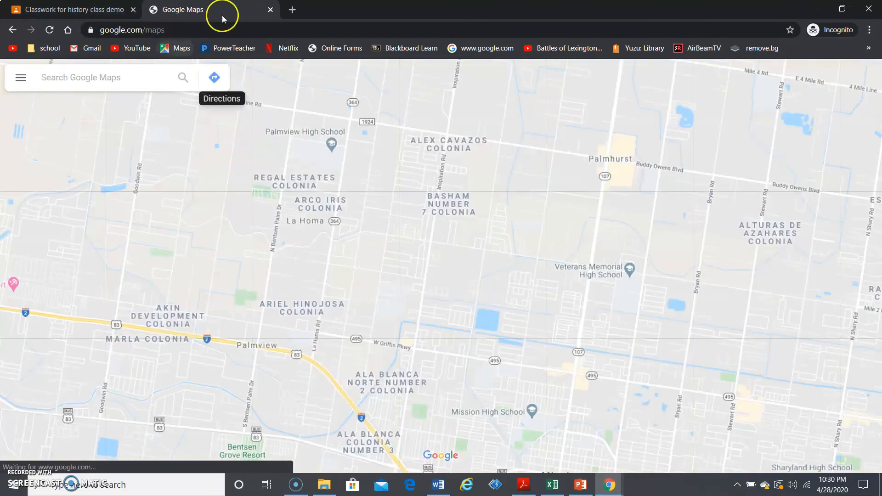
{"action": "left_click", "coordinate": [270, 11]}
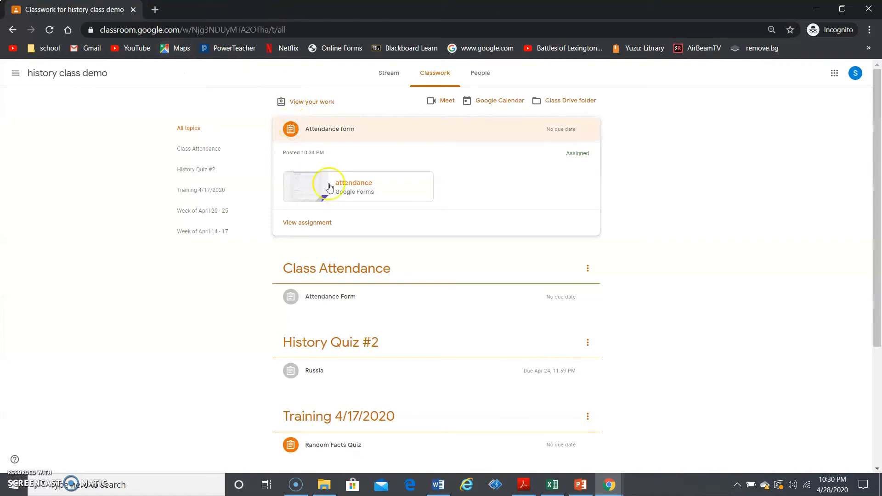
{"action": "left_click", "coordinate": [297, 189]}
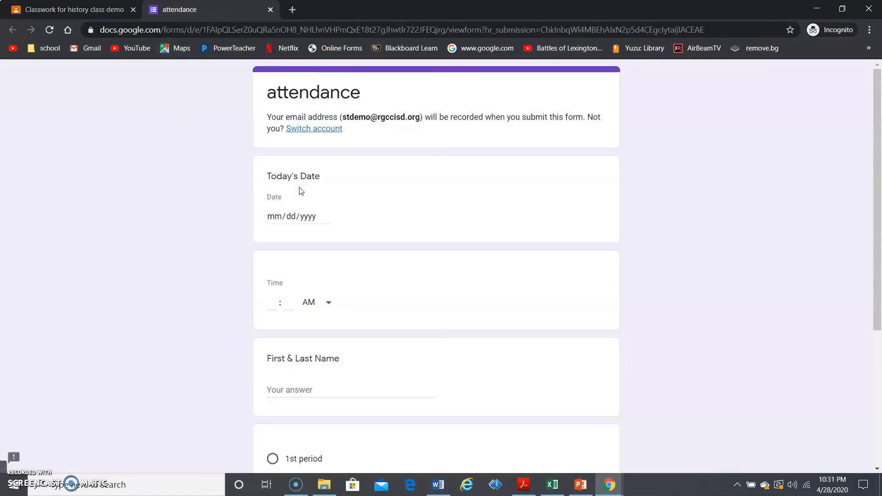
Fill in the date 04/28/2020 and the time 10:31 PM
{"action": "left_click", "coordinate": [276, 220]}
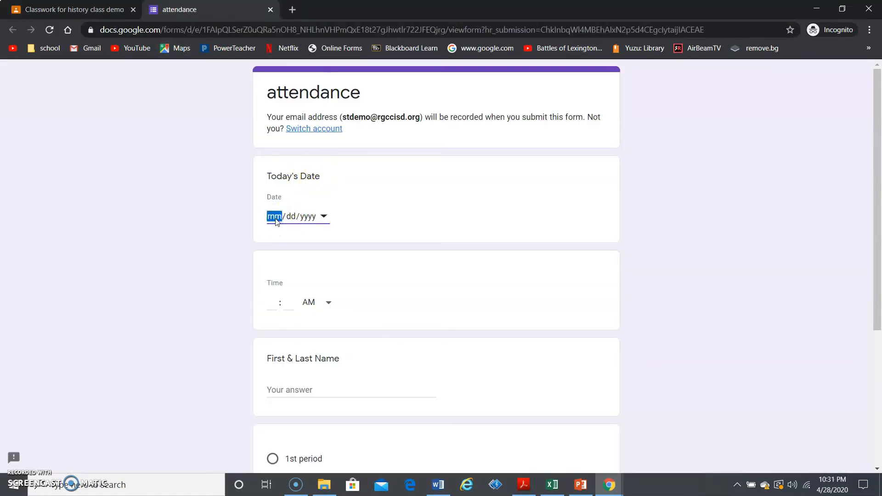
{"action": "type", "text": "04/28/2020"}
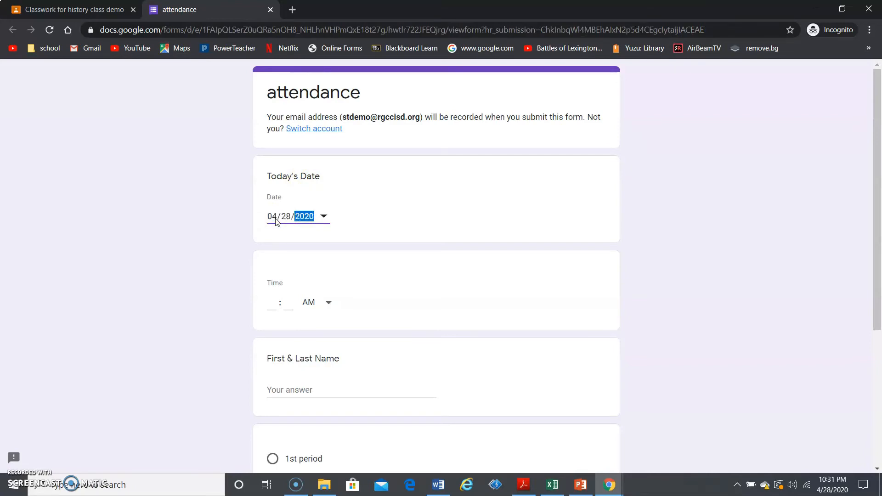
{"action": "left_click", "coordinate": [274, 303]}
{"action": "left_click", "coordinate": [292, 305]}
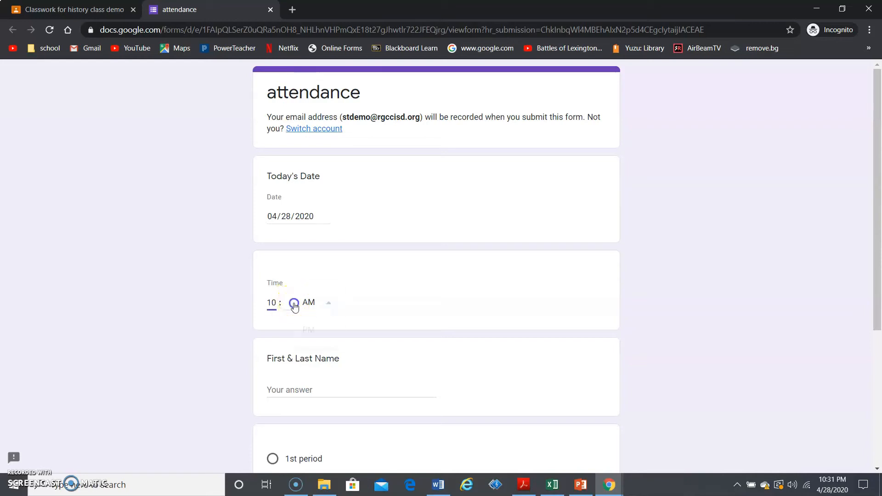
{"action": "left_click", "coordinate": [289, 303]}
{"action": "left_click", "coordinate": [321, 305]}
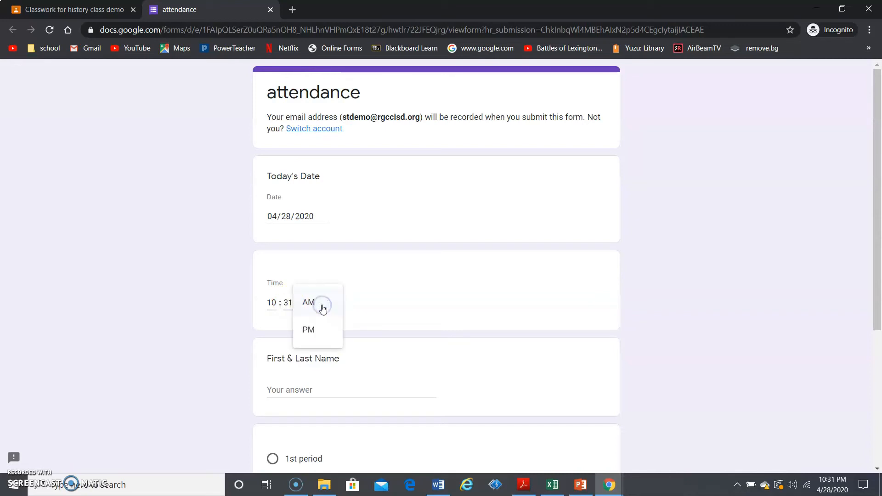
{"action": "left_click", "coordinate": [327, 332]}
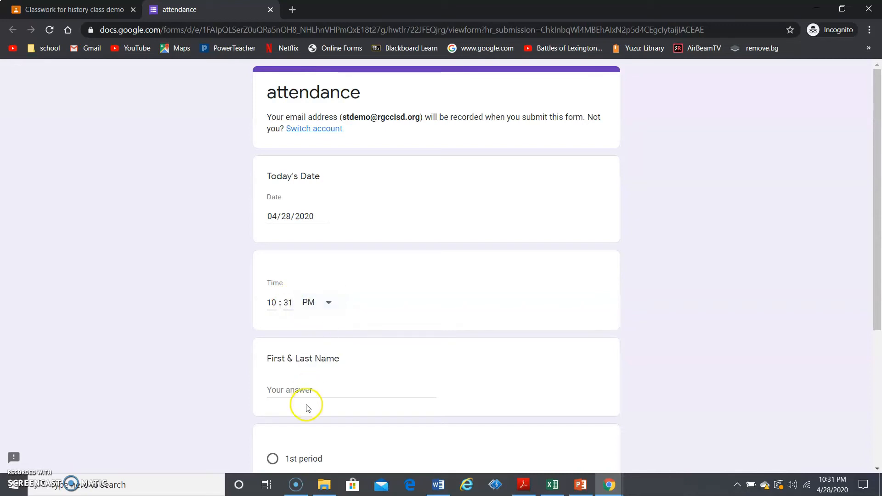
Enter the student's full name, choose 1st period, and submit the response
{"action": "left_click", "coordinate": [301, 388]}
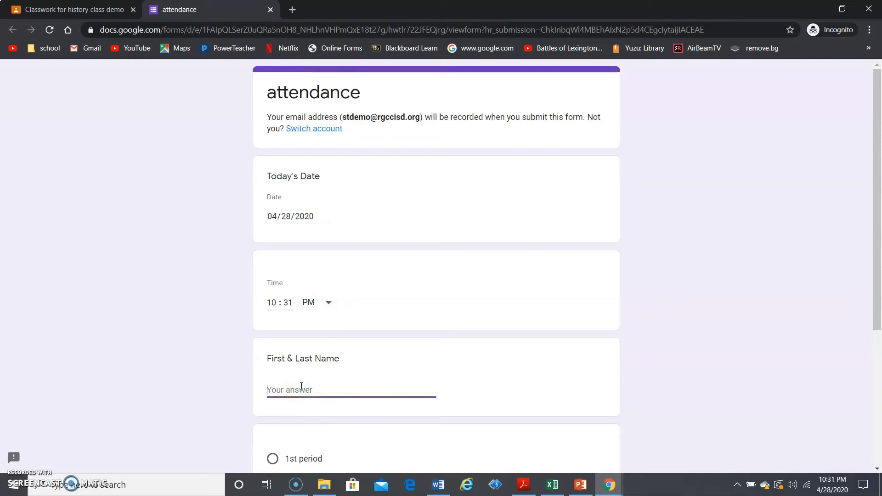
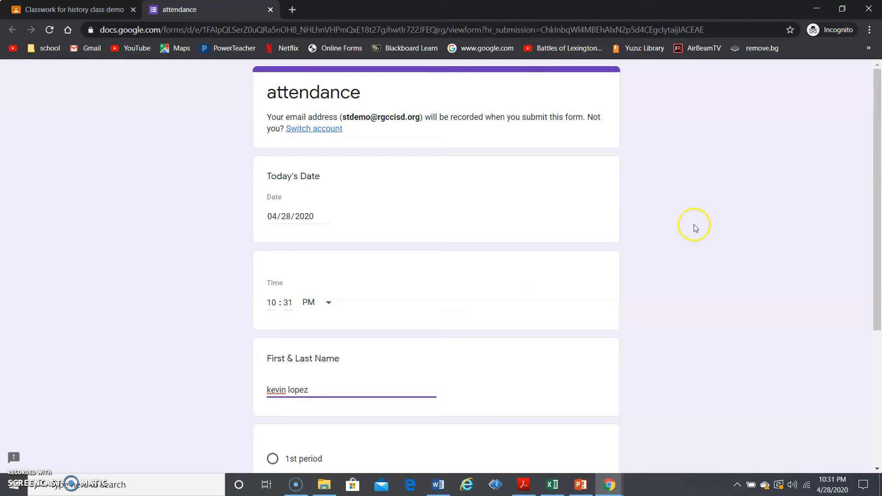
{"action": "left_click_drag", "start_coordinate": [878, 178], "coordinate": [878, 260]}
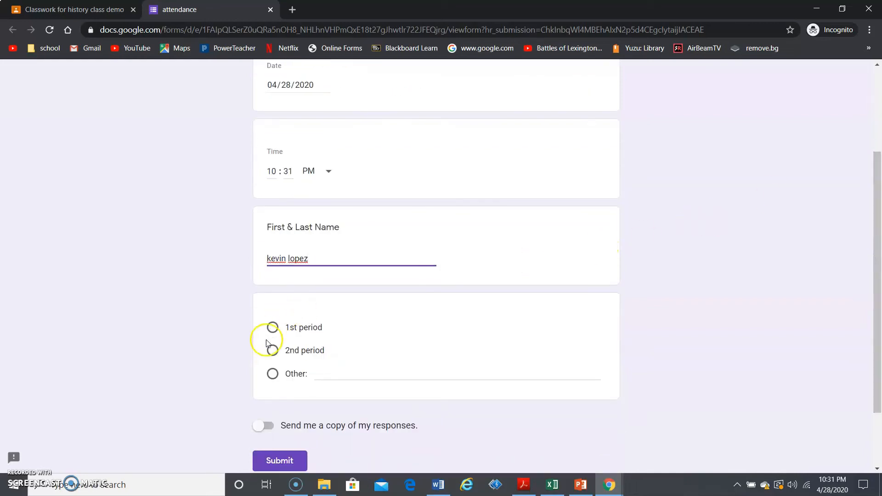
{"action": "left_click", "coordinate": [272, 328]}
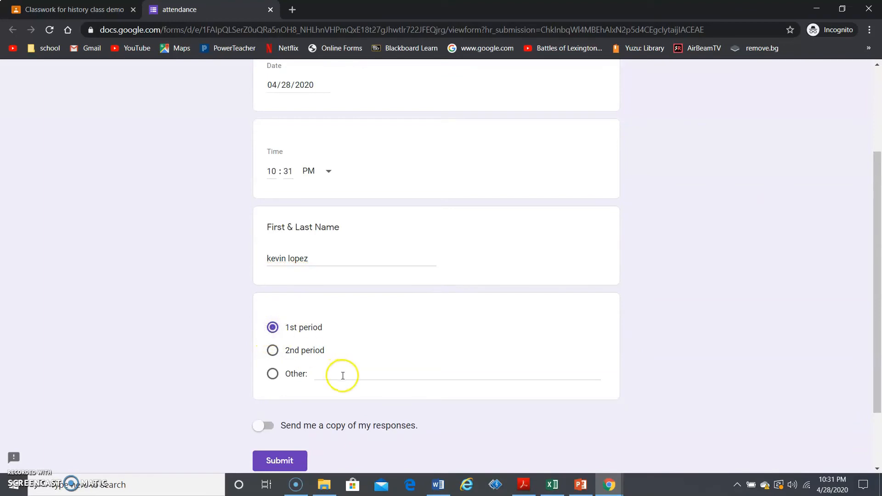
{"action": "left_click", "coordinate": [292, 459]}
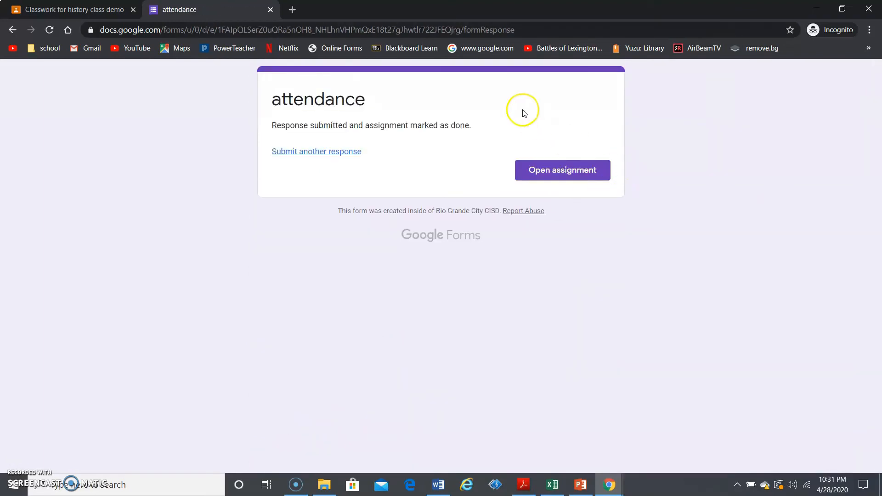
Back in the teacher's Classroom, move Attendance form into the Class Attendance week 1 topic
{"action": "left_click", "coordinate": [66, 9]}
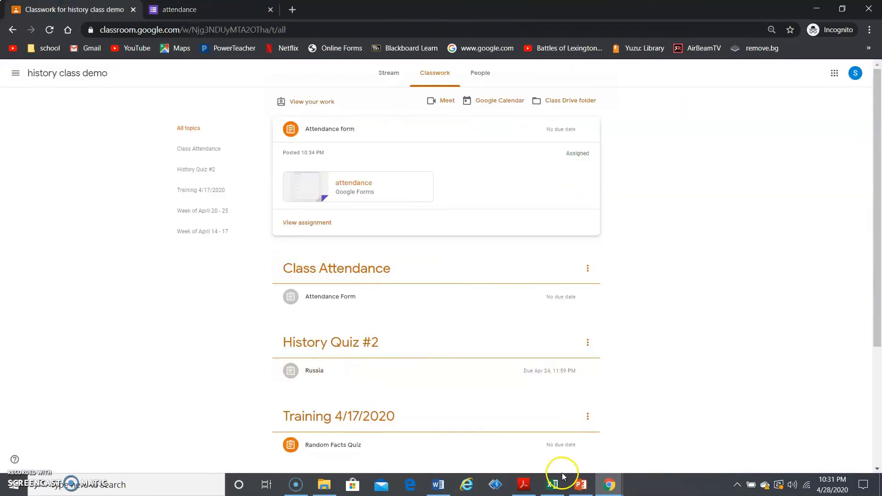
{"action": "left_click", "coordinate": [610, 485]}
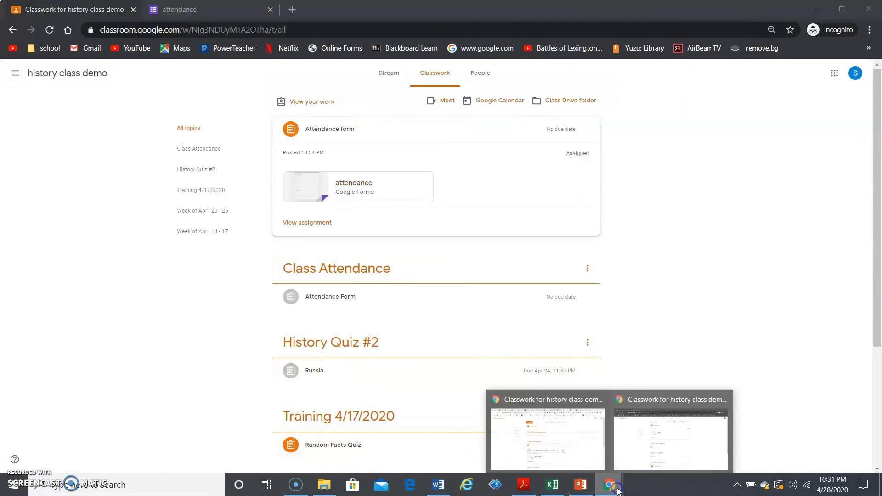
{"action": "left_click", "coordinate": [562, 446]}
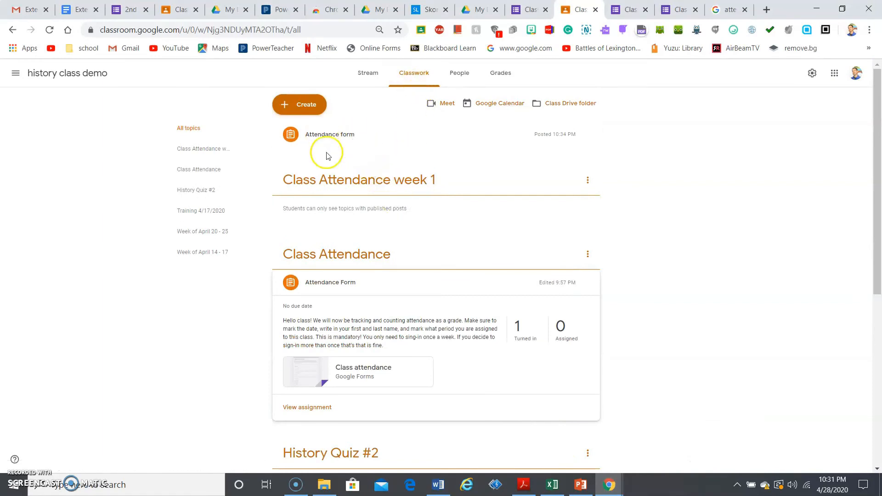
{"action": "left_click_drag", "start_coordinate": [361, 131], "coordinate": [365, 175]}
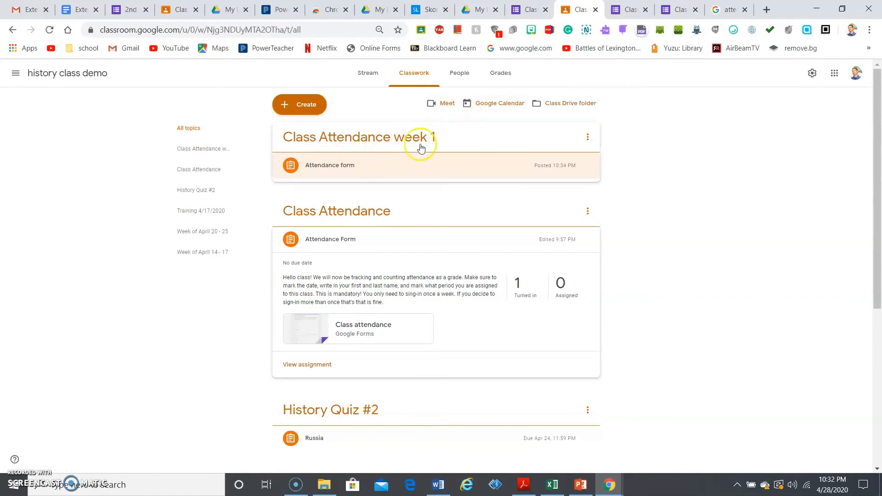
Open the Attendance form's attached Google Form in the editor
{"action": "left_click", "coordinate": [395, 164]}
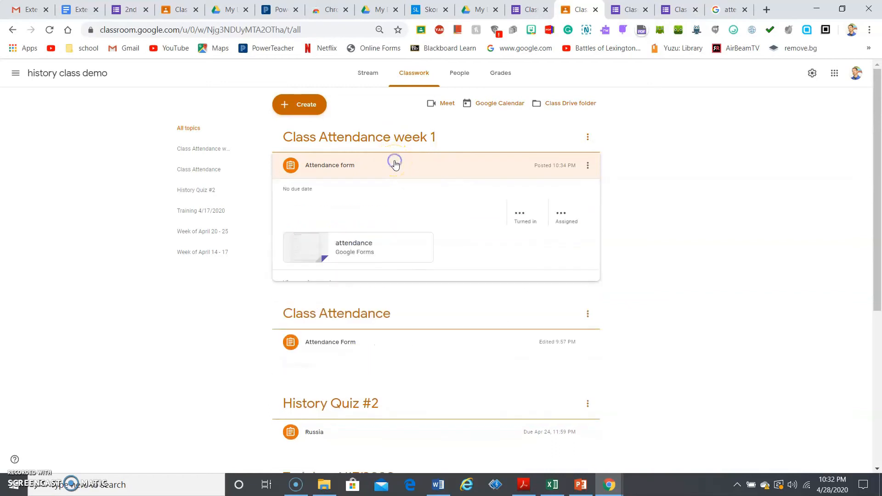
{"action": "left_click", "coordinate": [366, 249]}
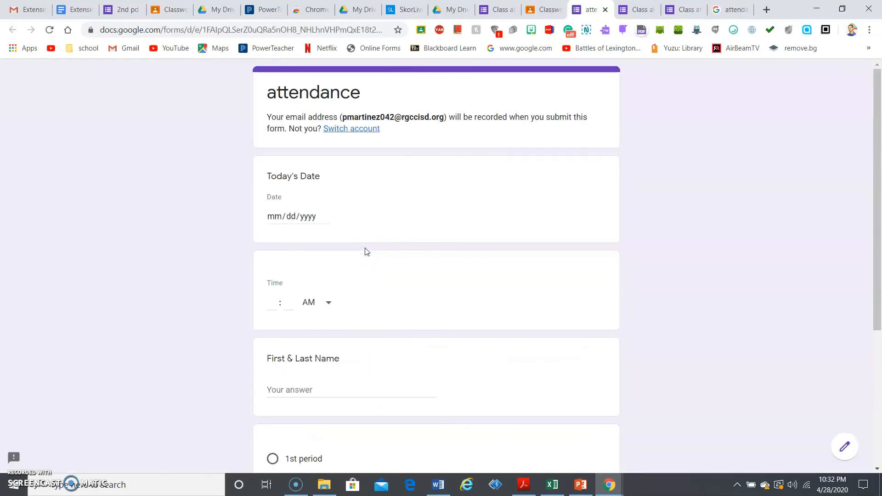
{"action": "left_click", "coordinate": [847, 446]}
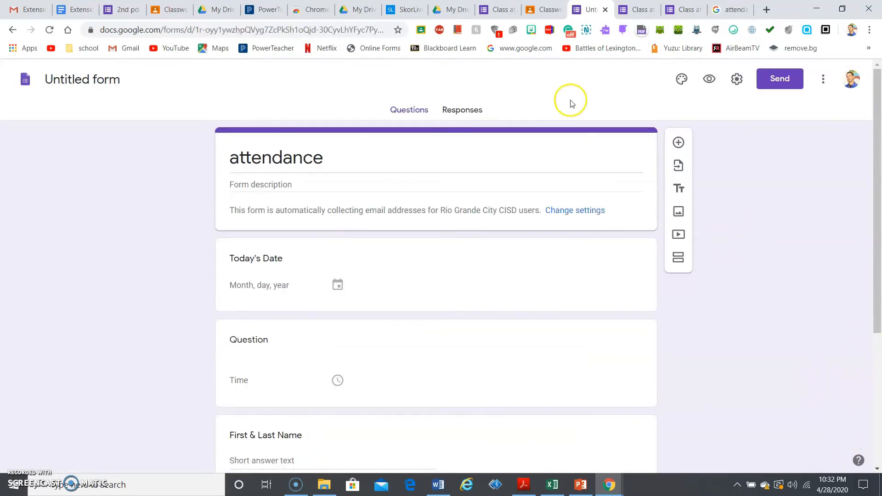
Review the single response (100% 1st period) and bring up the response spreadsheet destination choice
{"action": "left_click", "coordinate": [469, 110]}
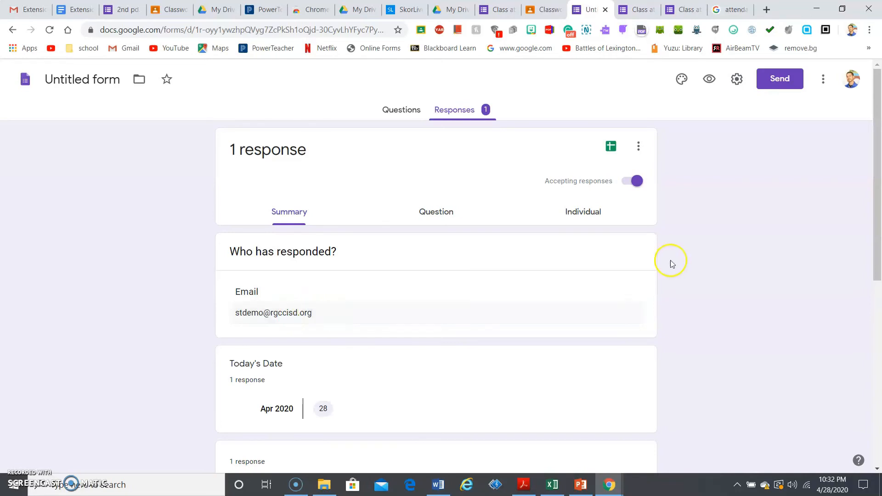
{"action": "left_click_drag", "start_coordinate": [878, 197], "coordinate": [879, 321]}
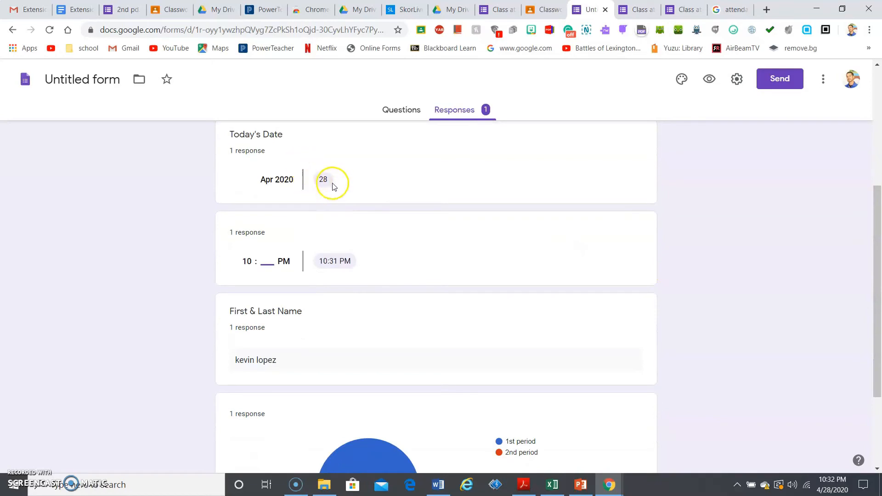
{"action": "left_click_drag", "start_coordinate": [880, 288], "coordinate": [879, 333]}
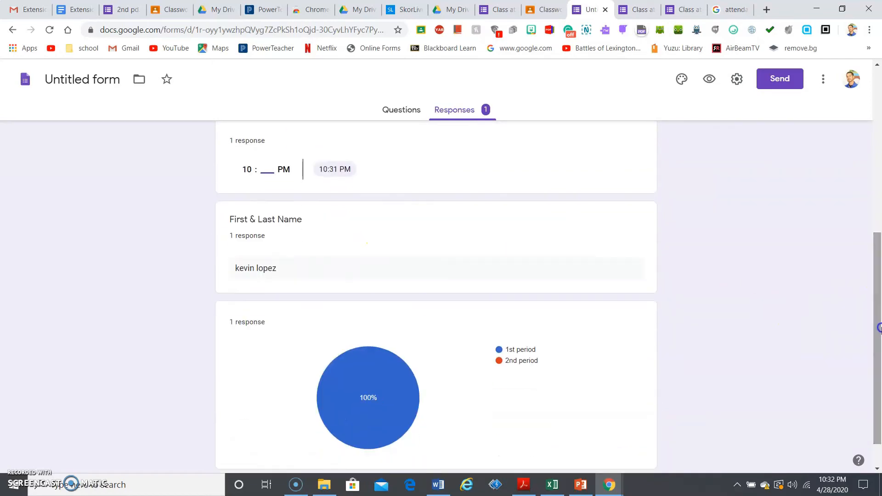
{"action": "mouse_move", "coordinate": [352, 389]}
{"action": "left_click_drag", "start_coordinate": [879, 298], "coordinate": [879, 318]}
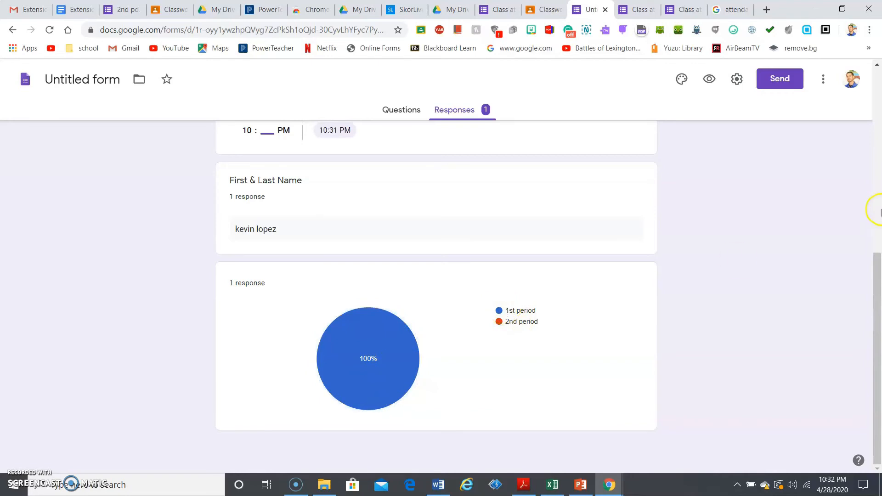
{"action": "scroll", "coordinate": [877, 197], "scroll_direction": "up", "scroll_amount": 15}
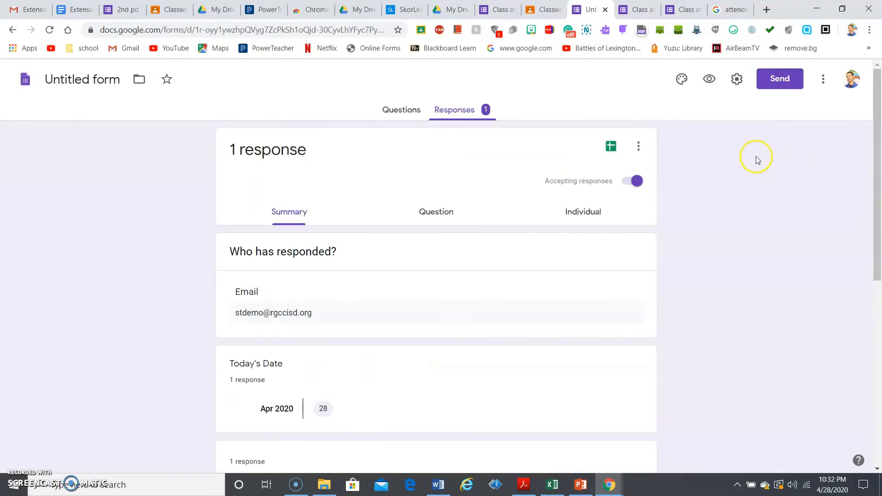
{"action": "left_click", "coordinate": [612, 152]}
{"action": "left_click", "coordinate": [532, 217]}
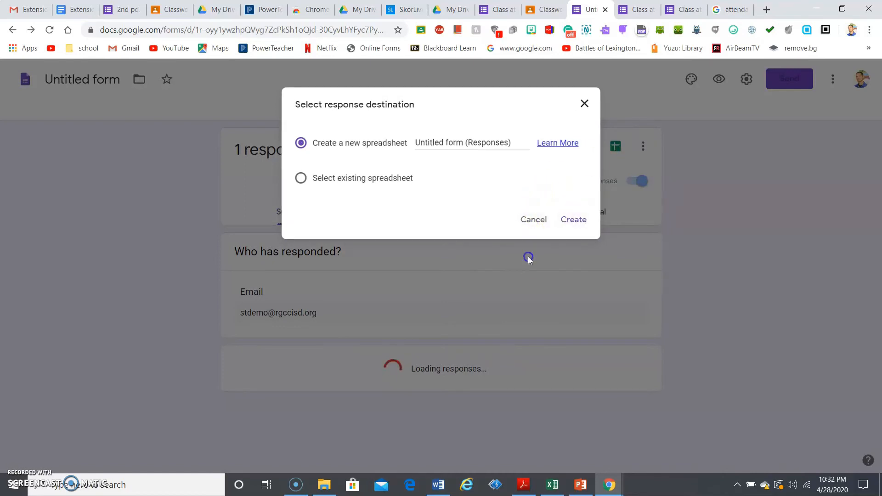
{"action": "left_click", "coordinate": [611, 147]}
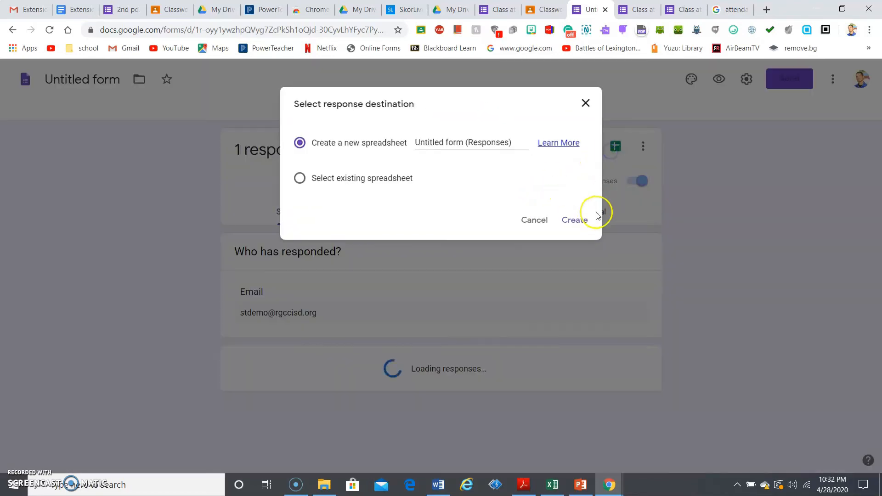
Create the 'Untitled form (Responses)' spreadsheet, check the submission row, and close it
{"action": "left_click", "coordinate": [572, 220]}
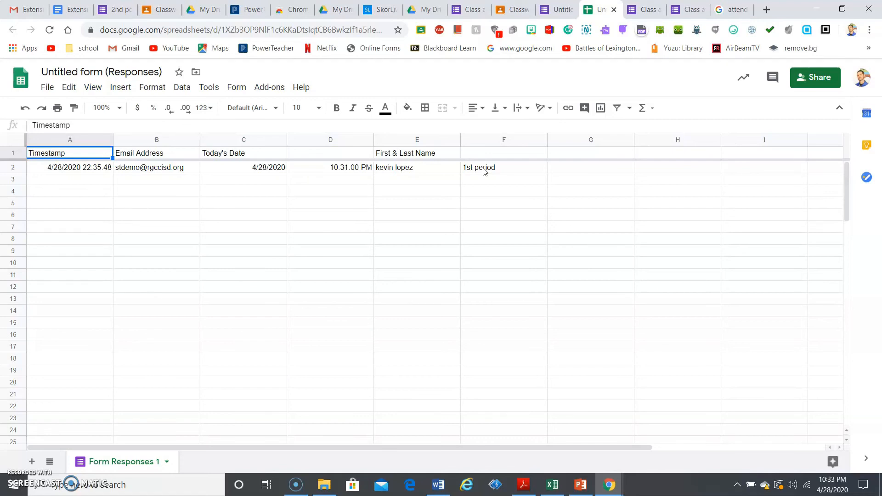
{"action": "left_click", "coordinate": [614, 9]}
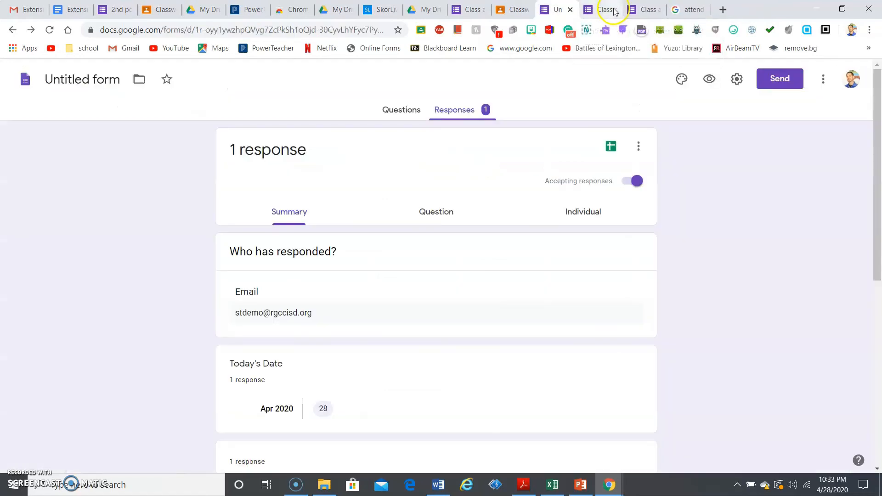
In the form's settings, keep Collect email addresses on and enable Response receipts
{"action": "left_click", "coordinate": [736, 79]}
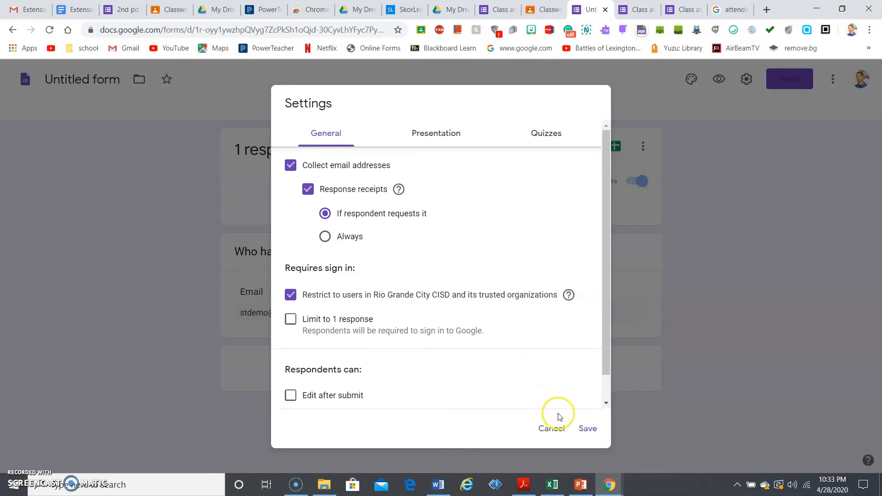
{"action": "left_click", "coordinate": [555, 428]}
{"action": "left_click", "coordinate": [737, 81]}
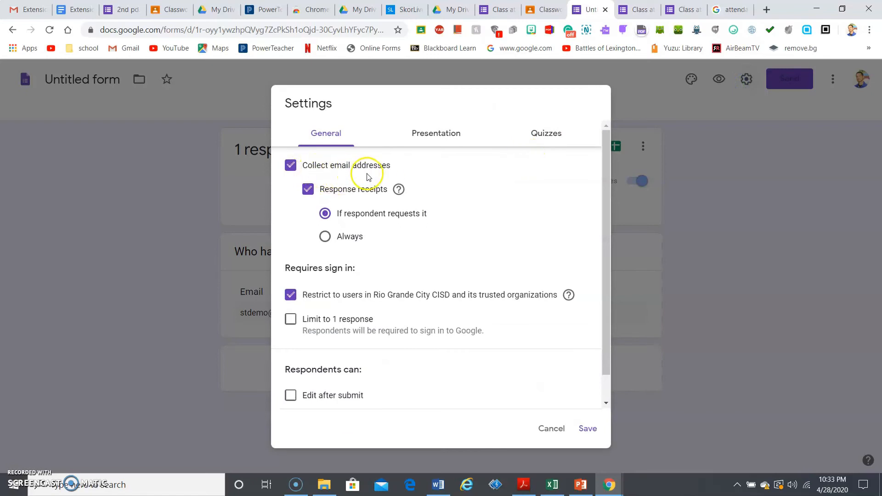
{"action": "left_click", "coordinate": [291, 172]}
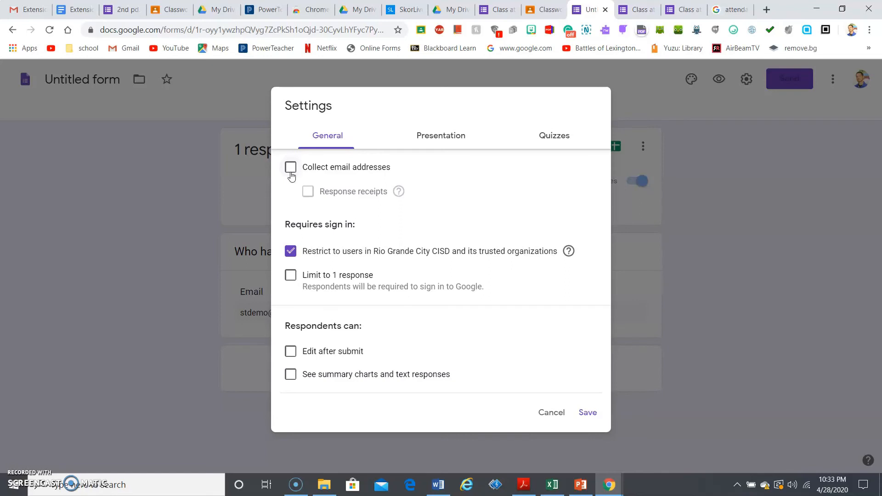
{"action": "left_click", "coordinate": [290, 168]}
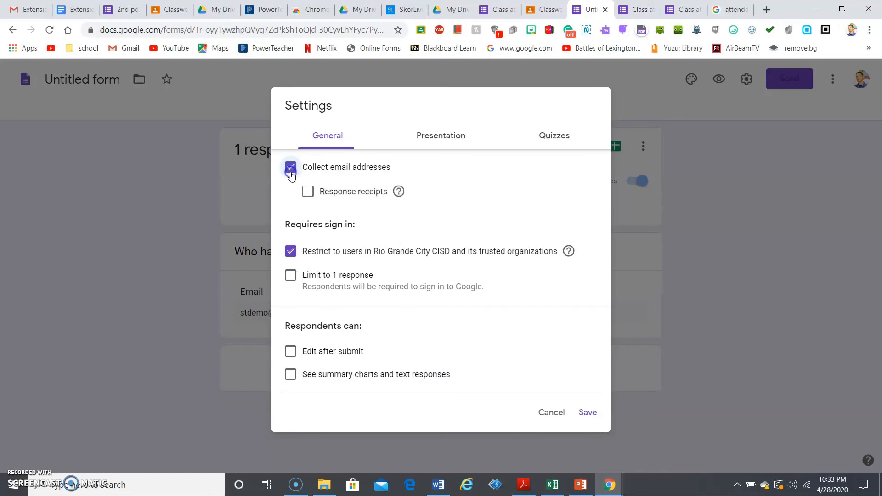
{"action": "left_click", "coordinate": [308, 191]}
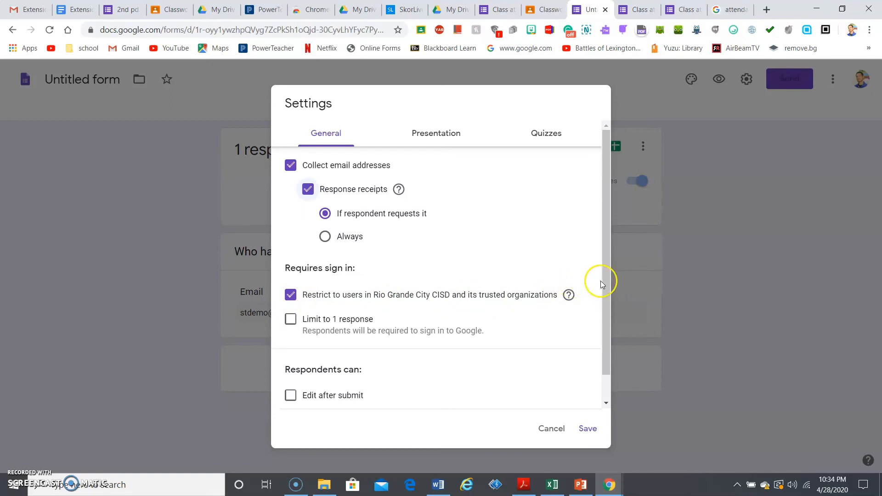
{"action": "left_click_drag", "start_coordinate": [604, 286], "coordinate": [604, 320]}
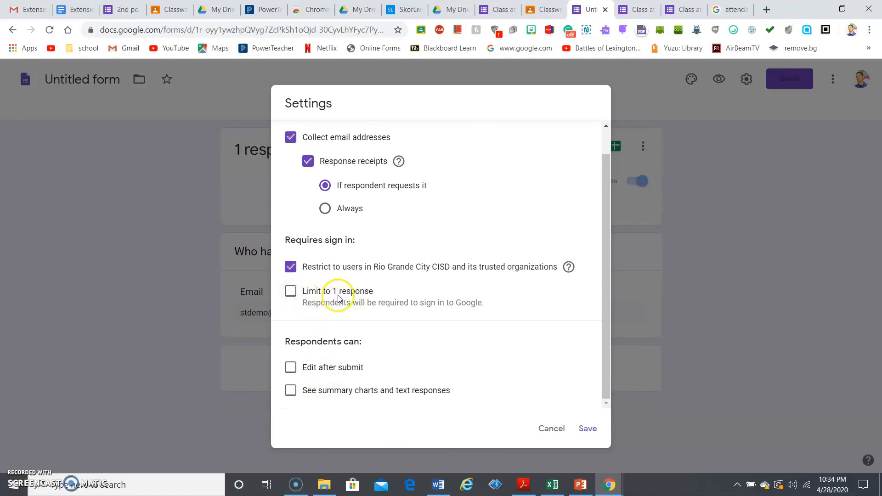
{"action": "left_click", "coordinate": [293, 296]}
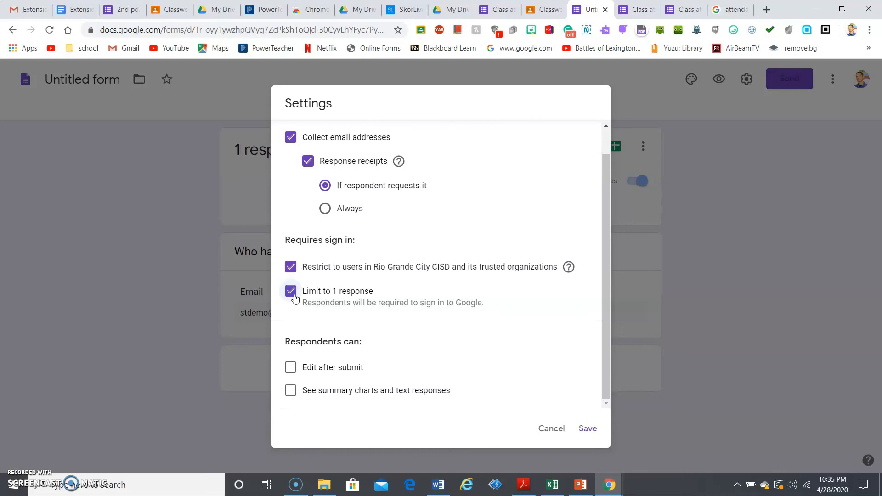
{"action": "left_click", "coordinate": [291, 294]}
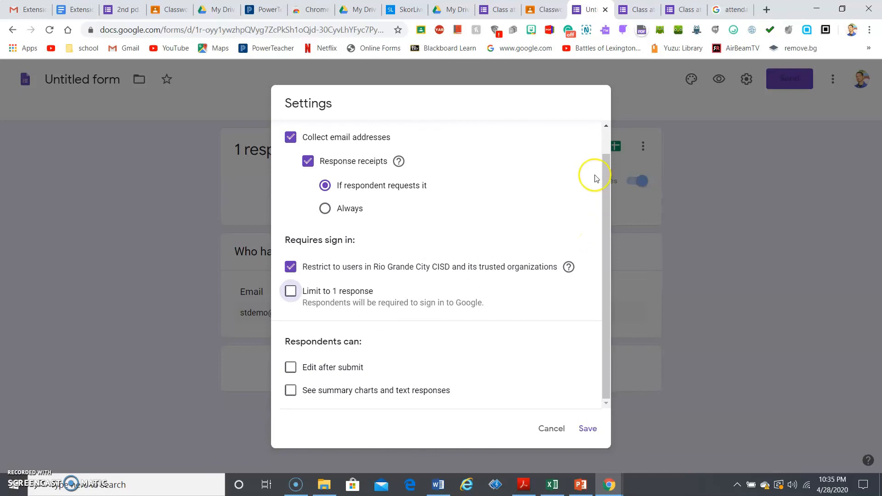
{"action": "left_click", "coordinate": [604, 148]}
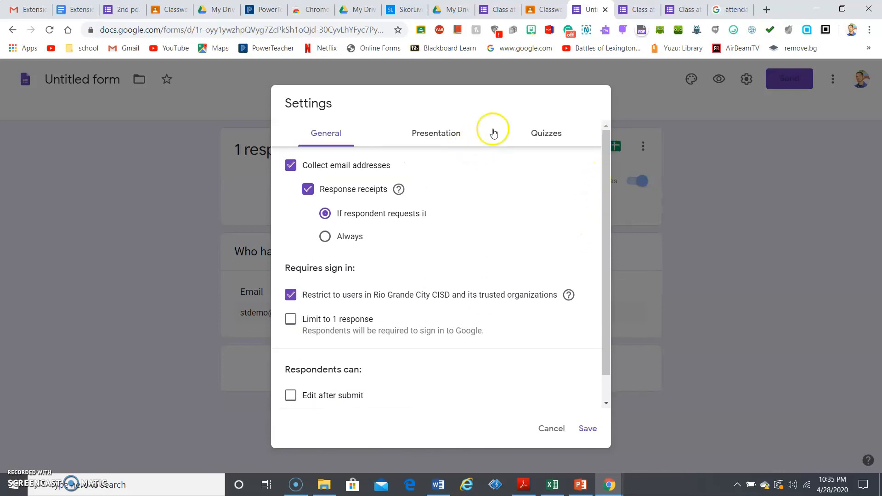
Look through the Presentation and Quizzes settings, then cancel without making it a quiz
{"action": "left_click", "coordinate": [466, 135]}
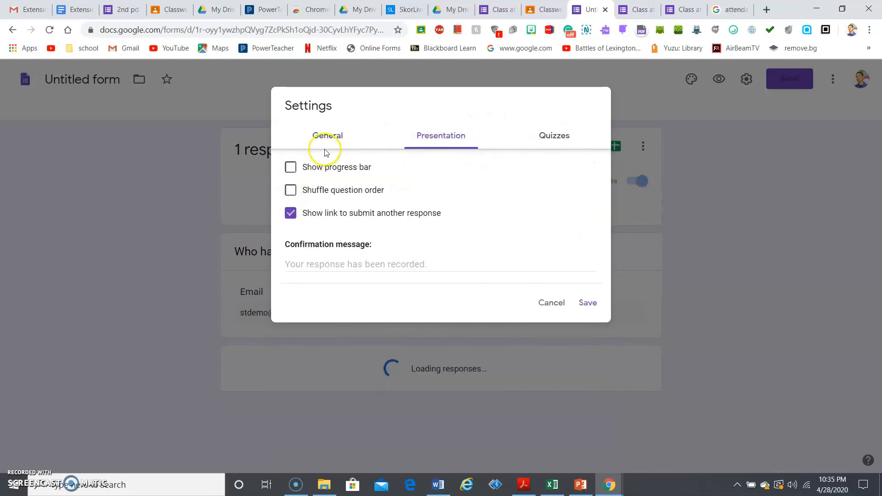
{"action": "left_click", "coordinate": [555, 135]}
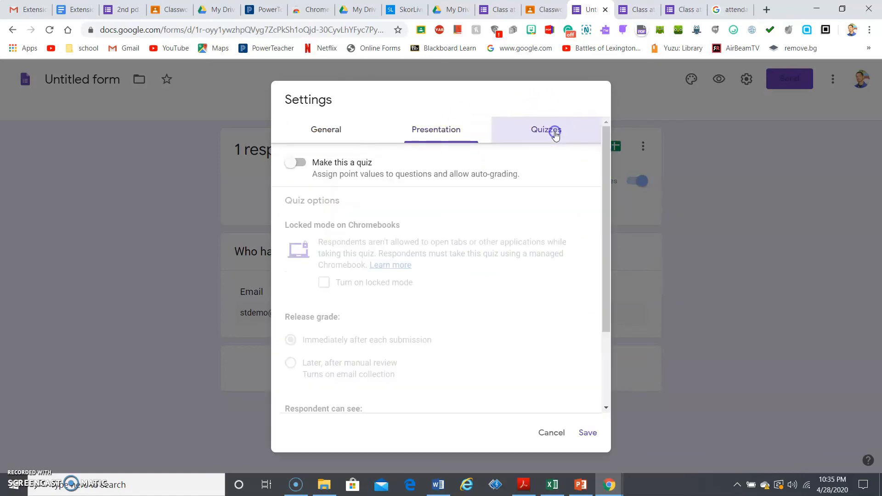
{"action": "left_click", "coordinate": [309, 171]}
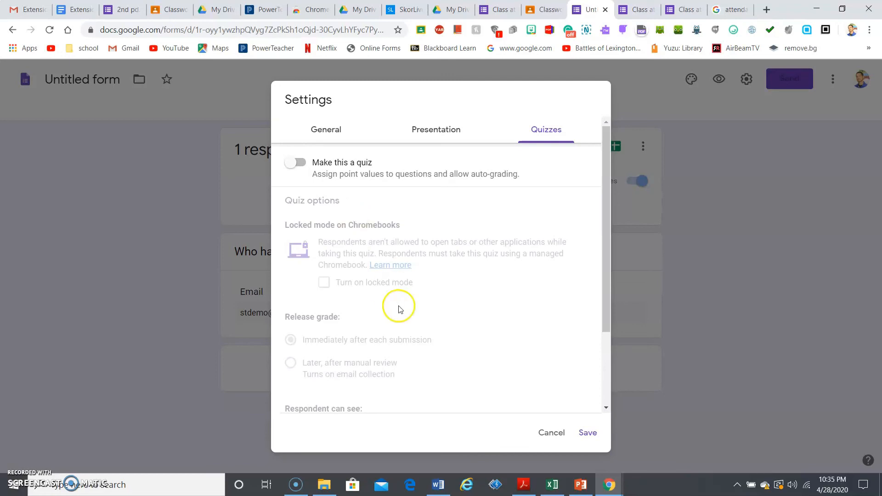
{"action": "left_click", "coordinate": [550, 434]}
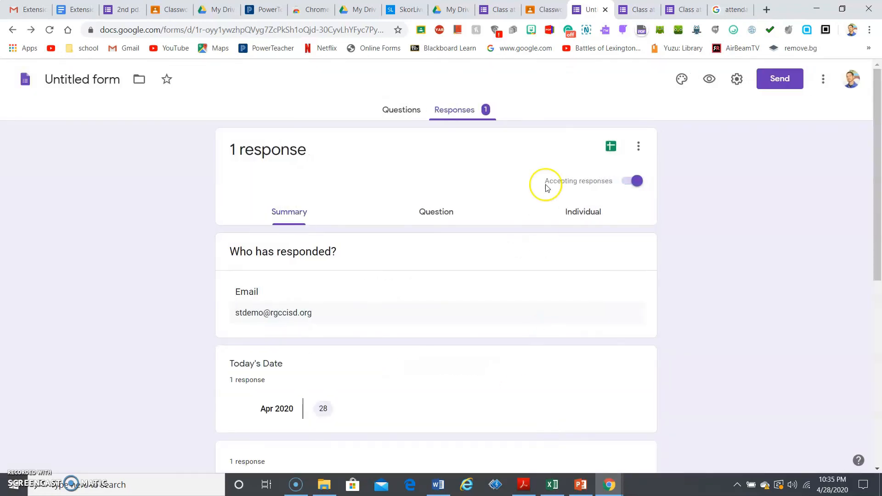
In the history class demo gradebook, give the student's Attendance form a draft grade of 100/100
{"action": "left_click", "coordinate": [530, 9]}
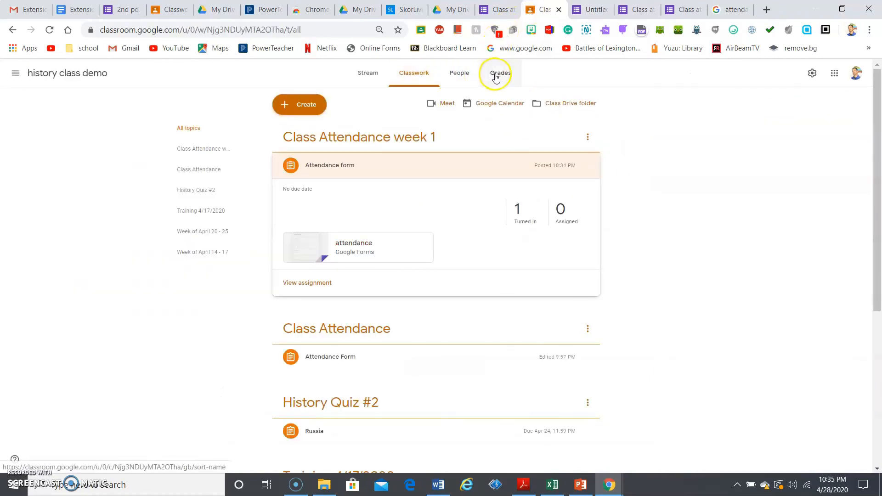
{"action": "left_click", "coordinate": [496, 77]}
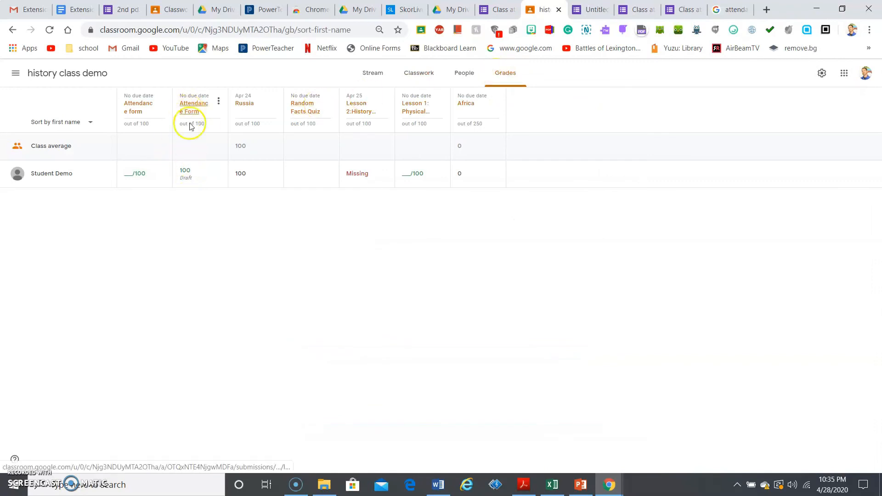
{"action": "left_click", "coordinate": [136, 173]}
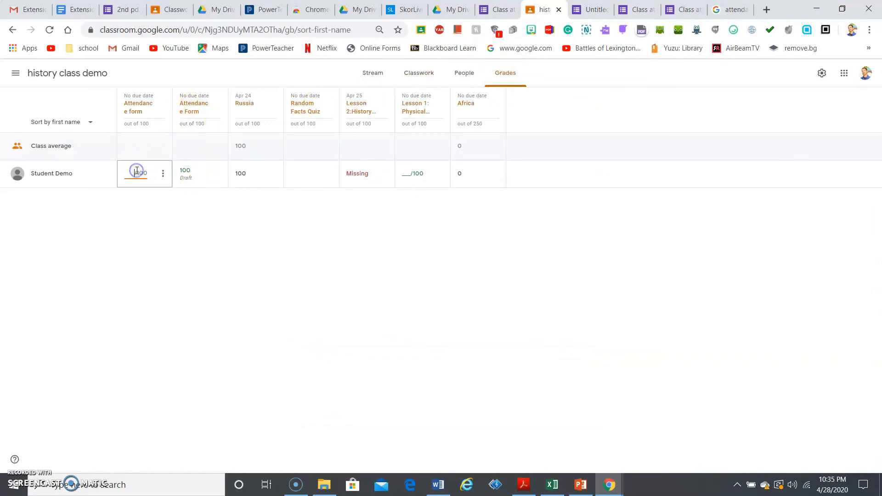
{"action": "type", "text": "100"}
{"action": "key", "text": "Return"}
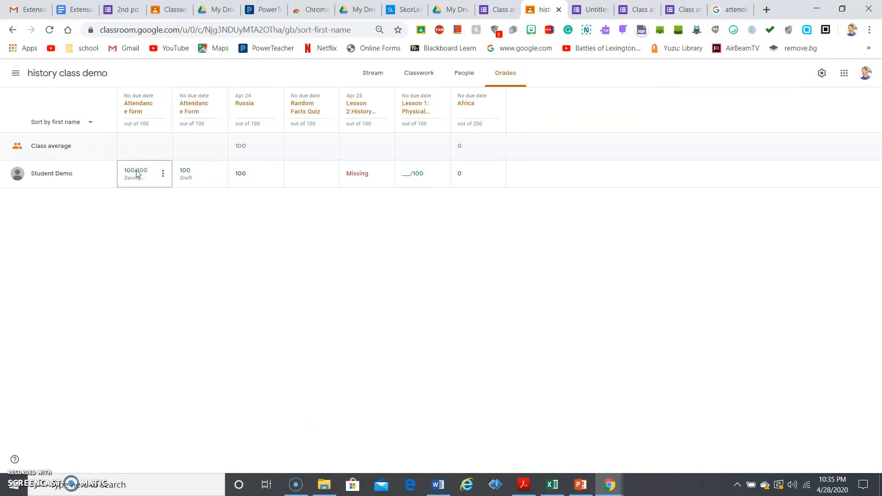